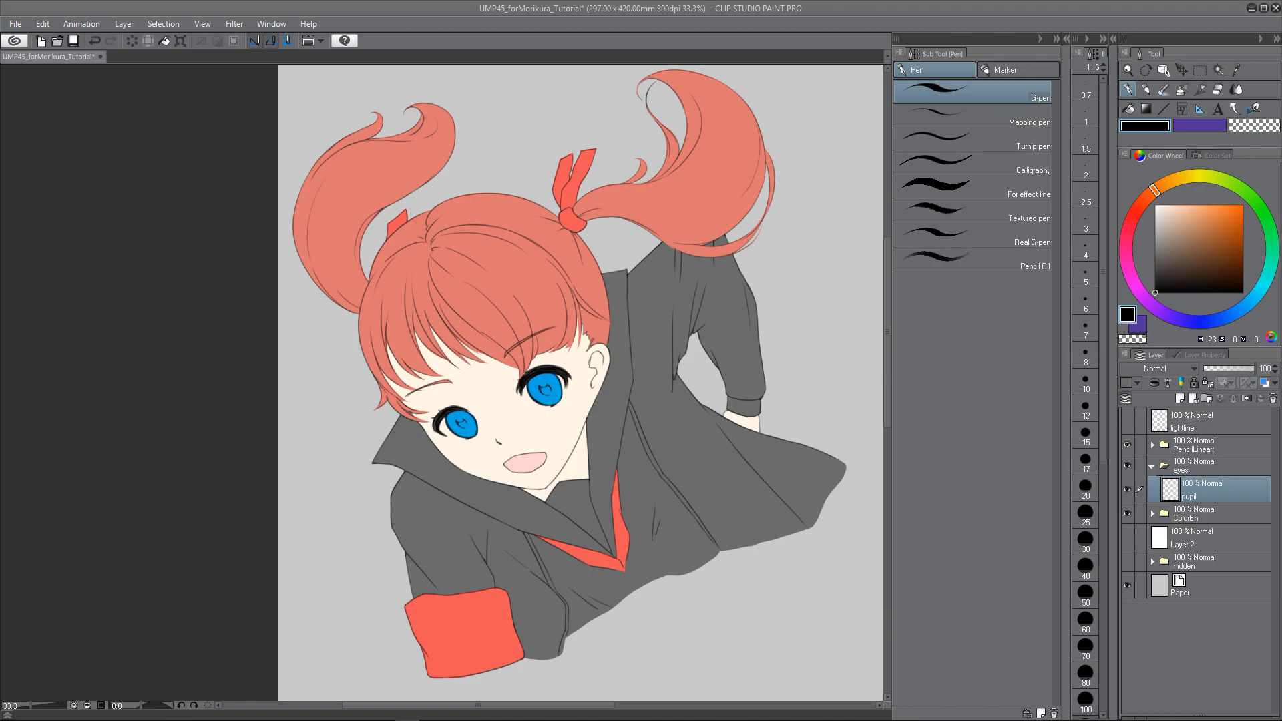
# Step: Look over the watercolor brush presets and select the Mapping pen
pyautogui.click(1163, 91)
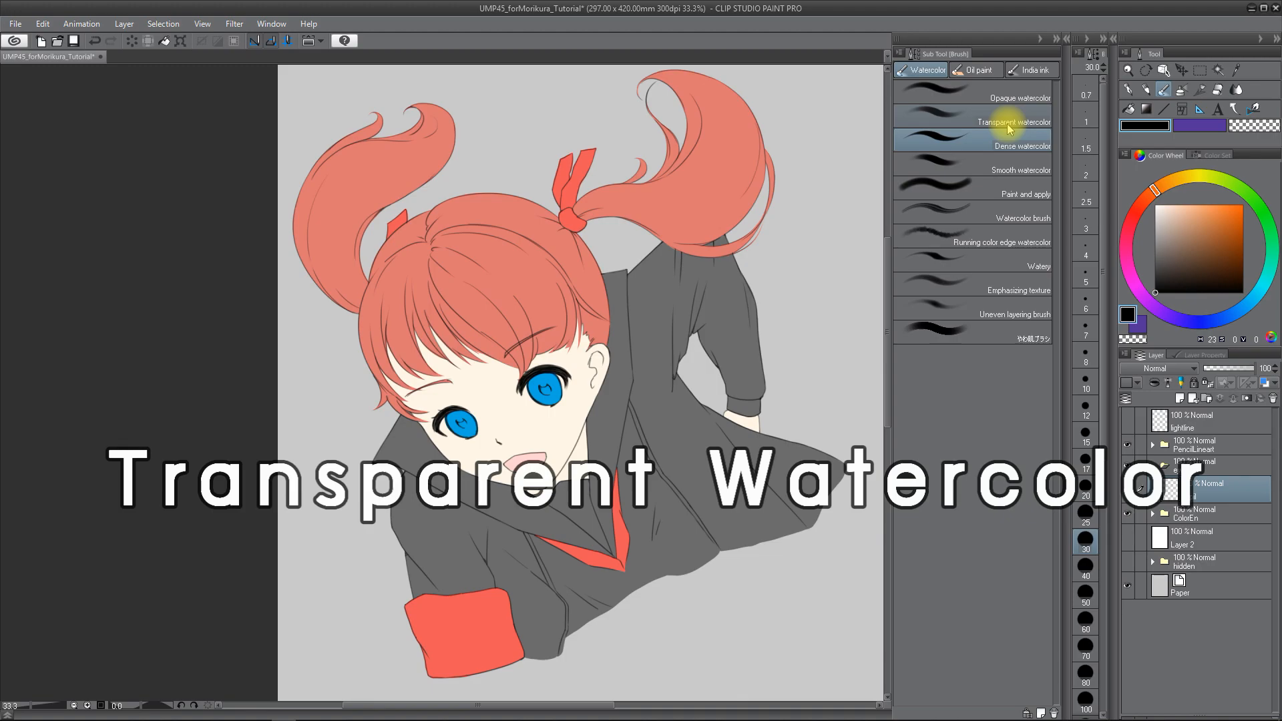
pyautogui.click(1128, 91)
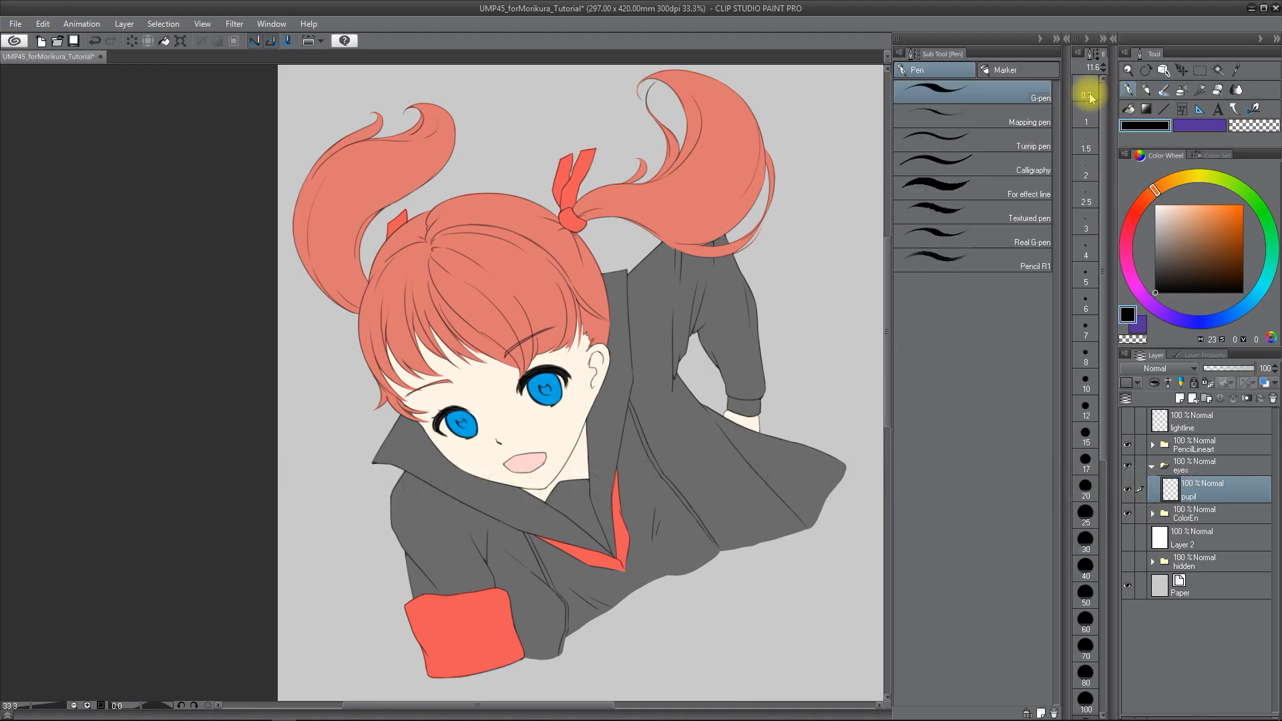
pyautogui.click(1016, 125)
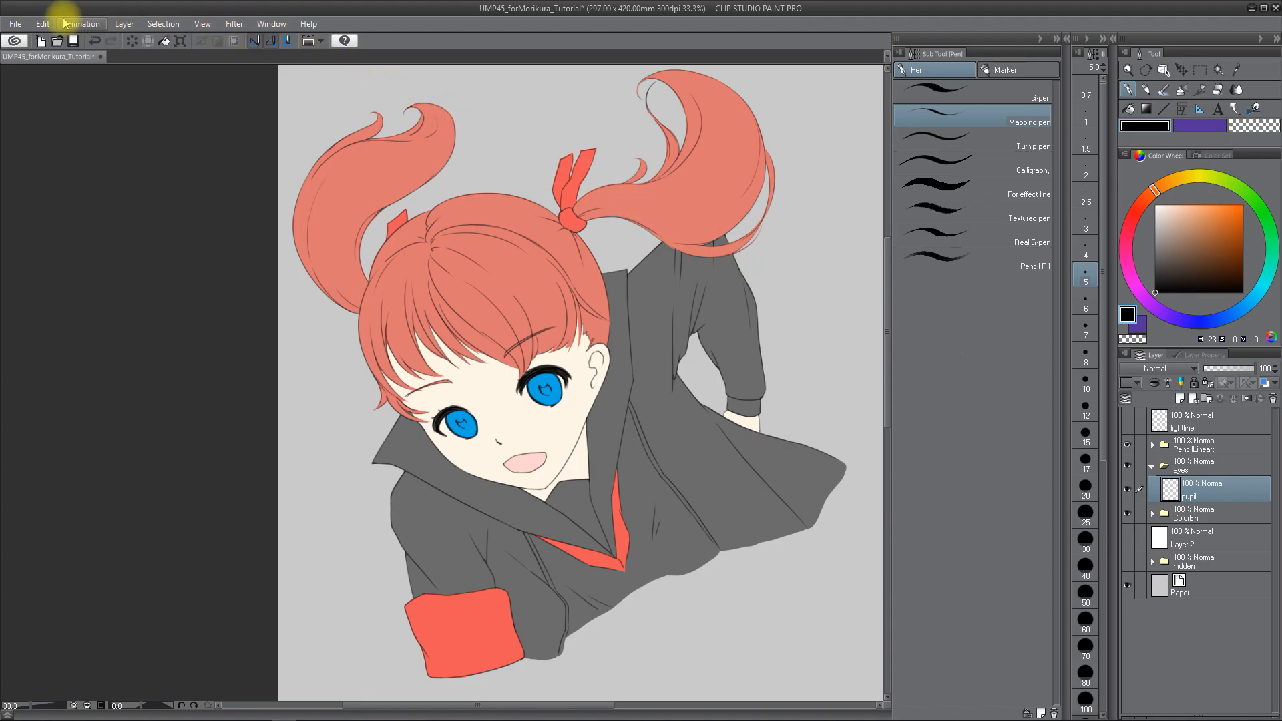
# Step: Raise the pupil layer's brightness to 40 with the Hue/Saturation/Luminosity correction
pyautogui.click(42, 25)
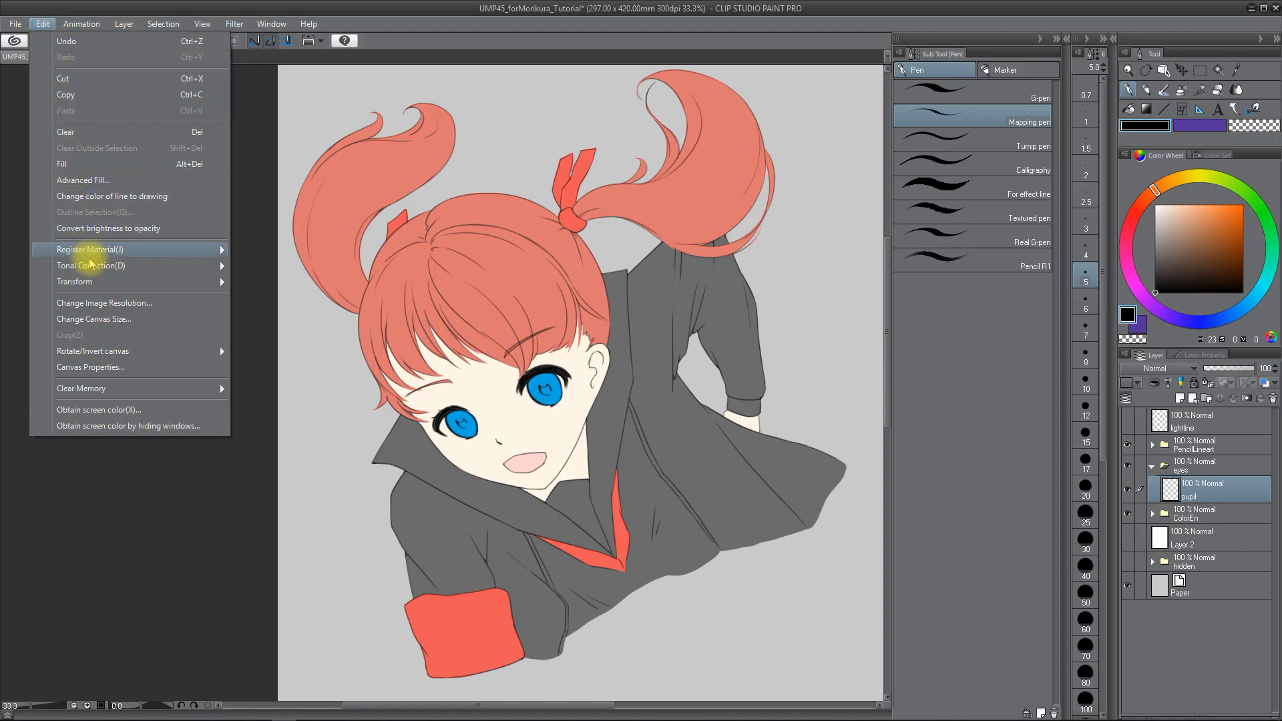
pyautogui.moveTo(89, 265)
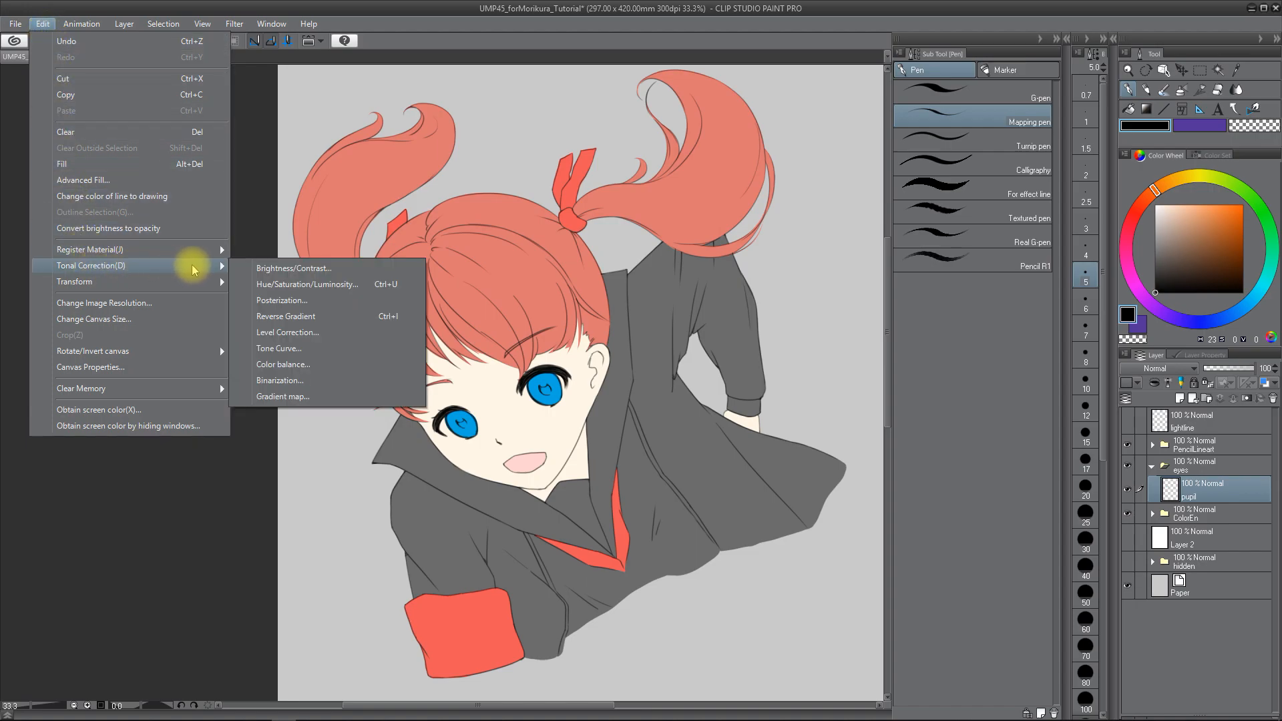
pyautogui.click(298, 288)
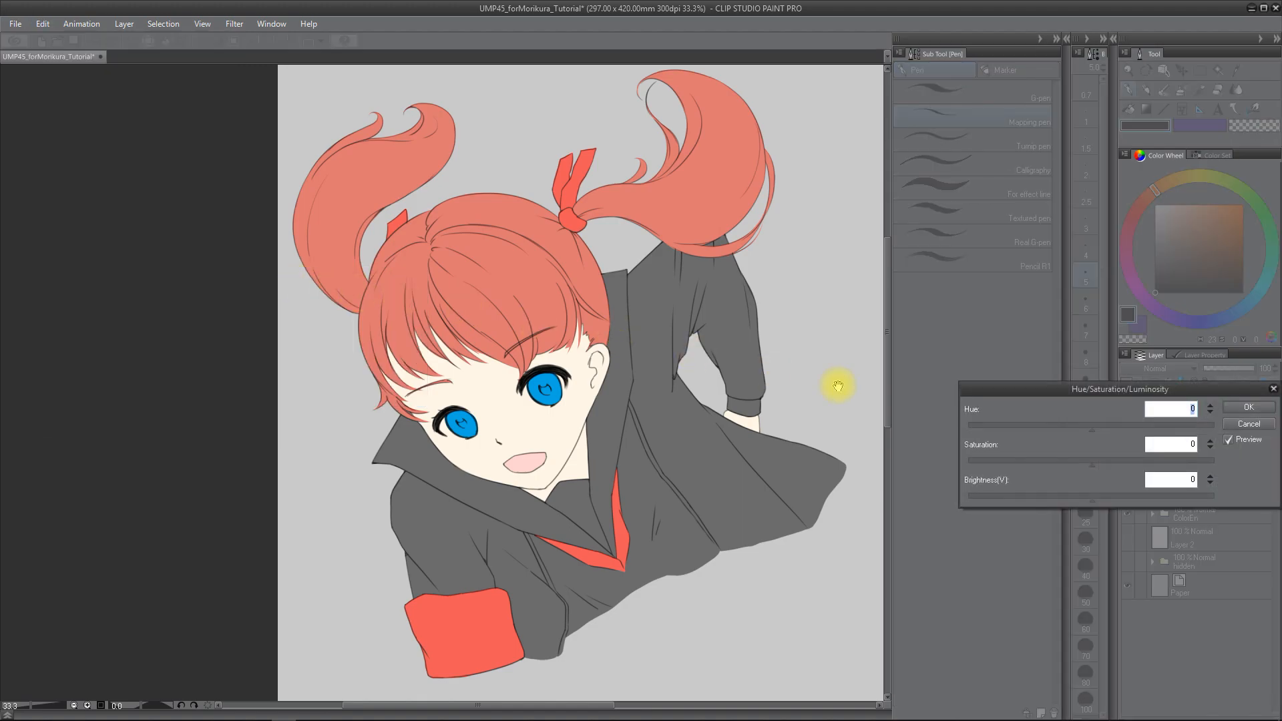
pyautogui.moveTo(1060, 387); pyautogui.dragTo(912, 367)
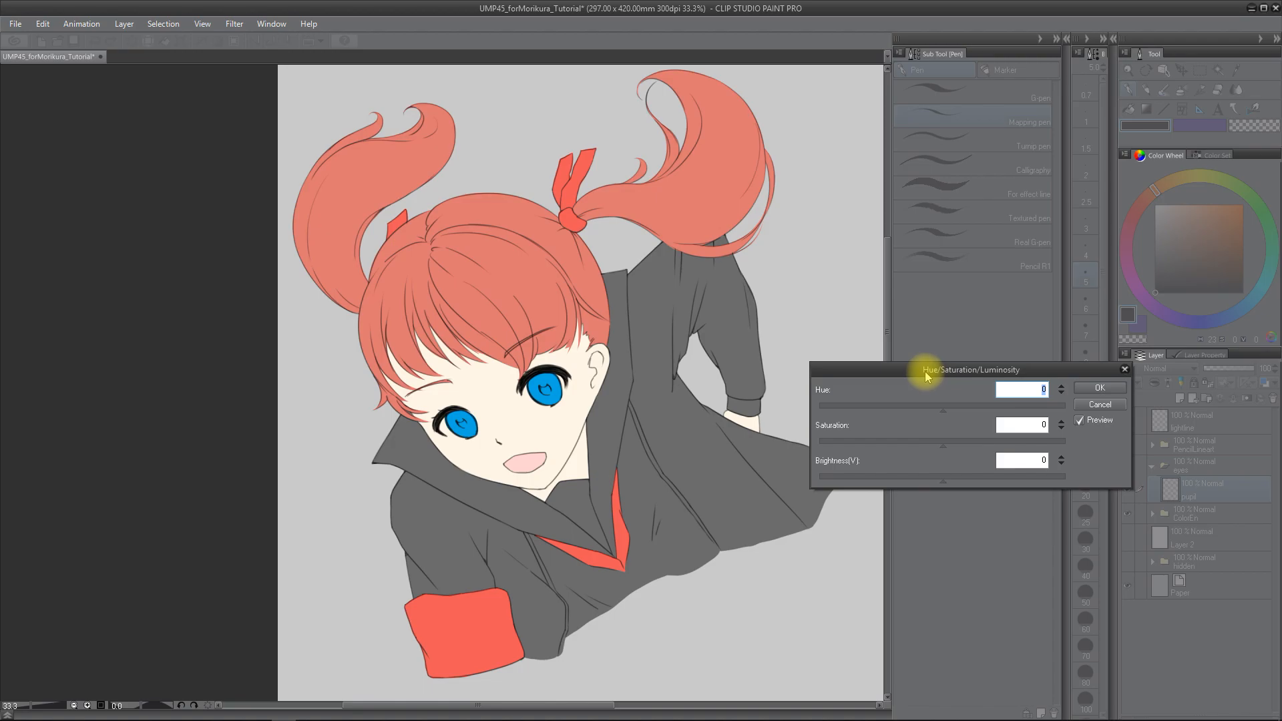
pyautogui.moveTo(944, 478); pyautogui.dragTo(970, 483)
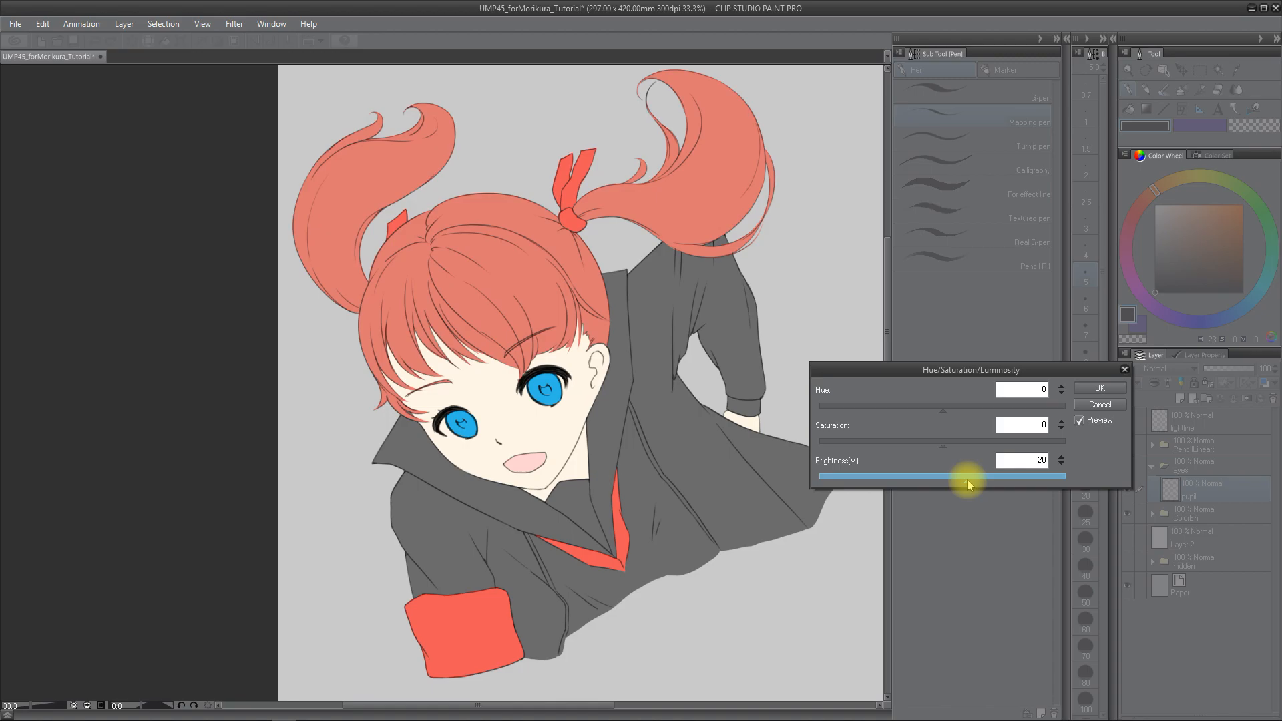
pyautogui.moveTo(968, 480); pyautogui.dragTo(985, 480)
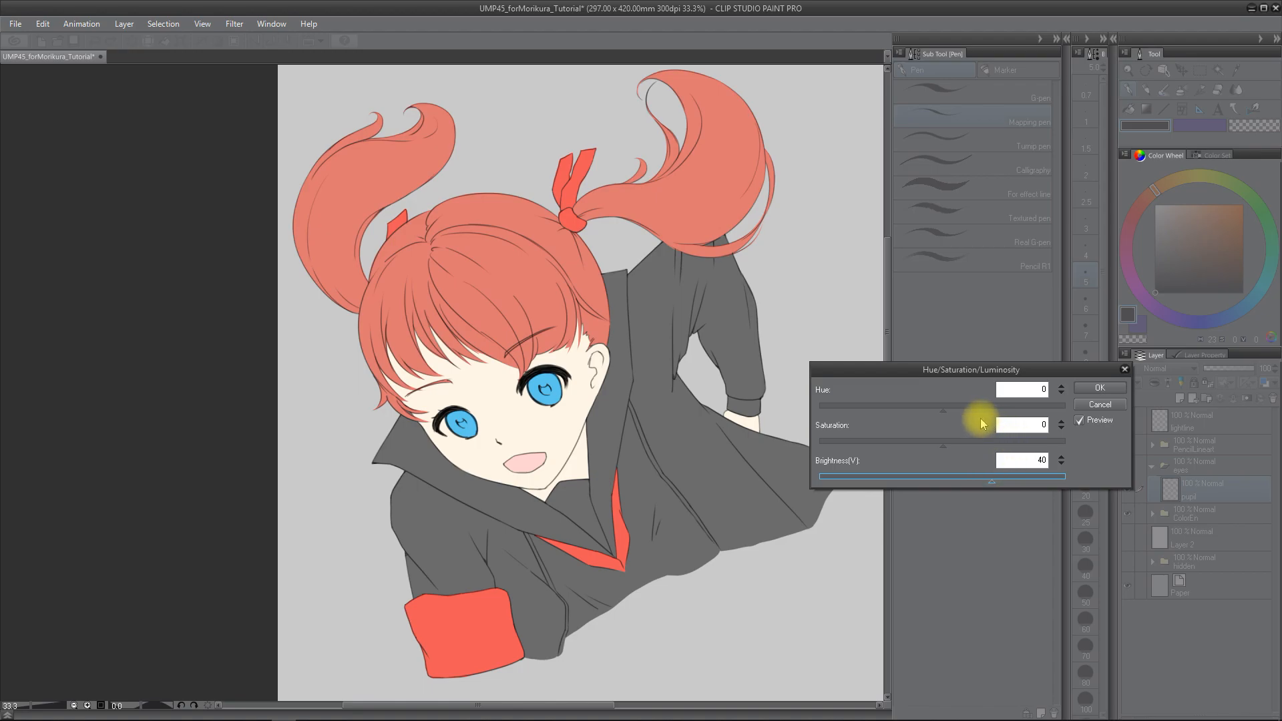
pyautogui.click(1107, 389)
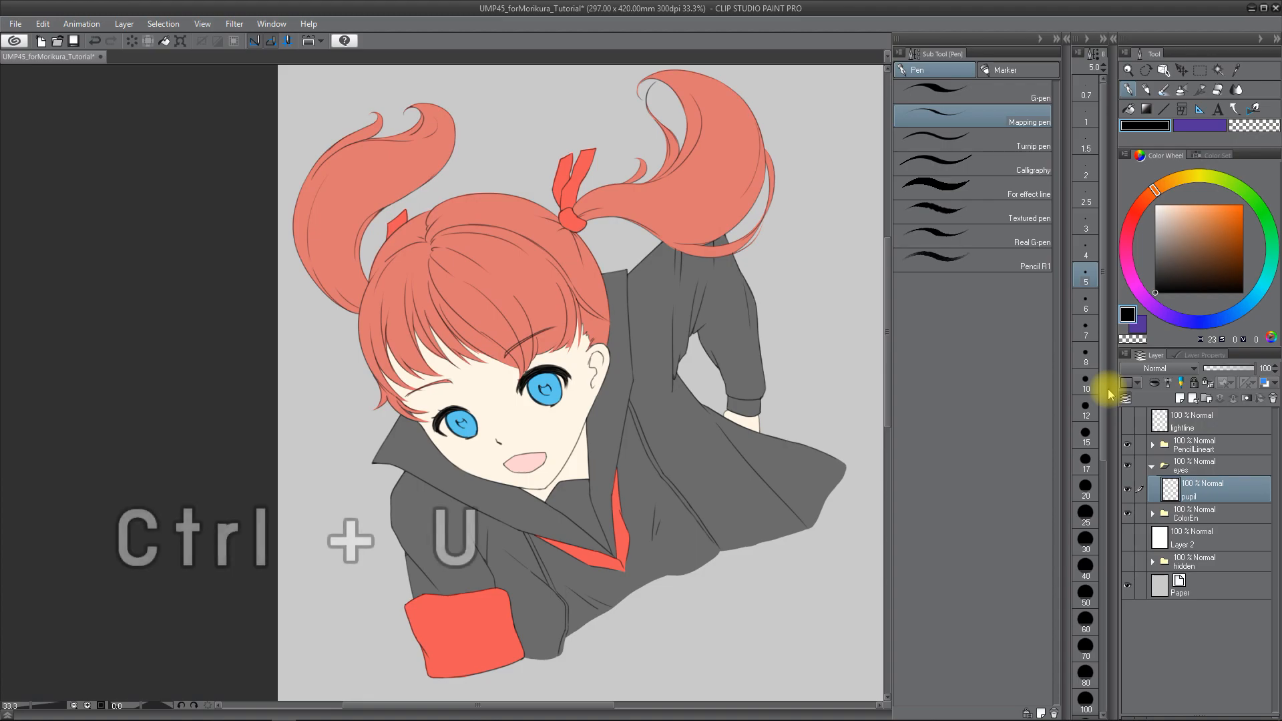
pyautogui.hotkey('ctrl', 'u')
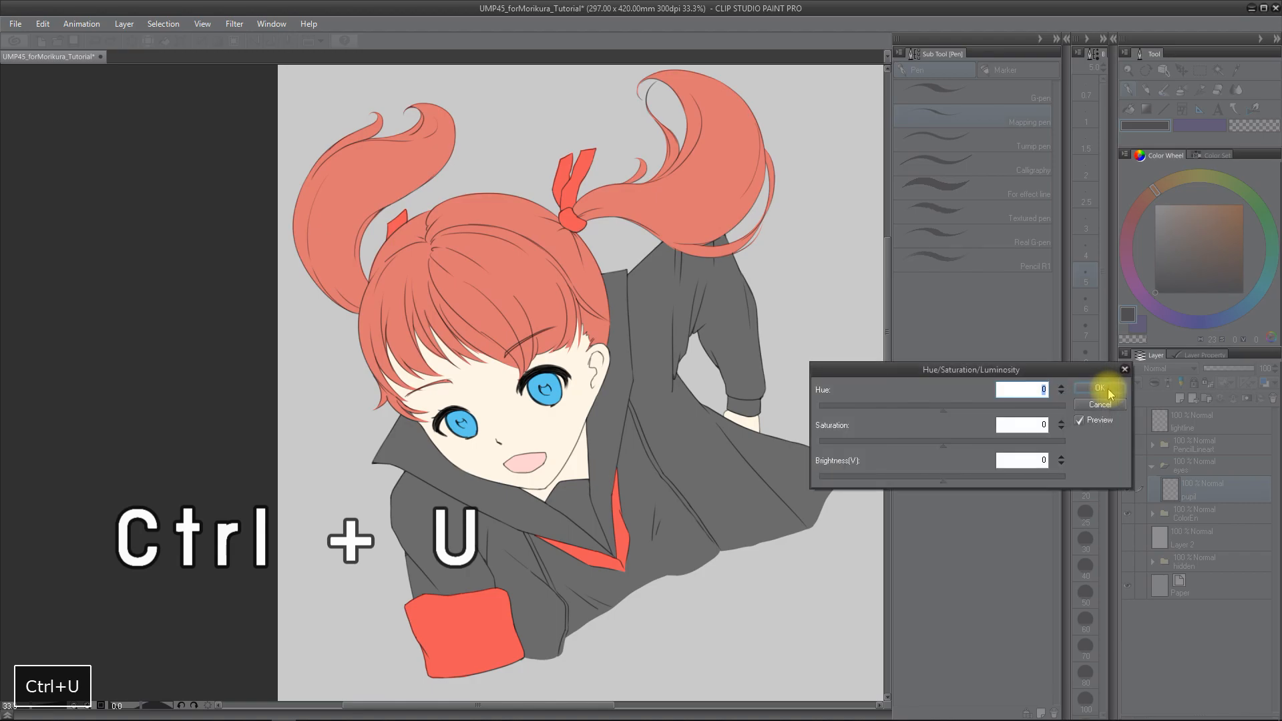
pyautogui.click(1107, 406)
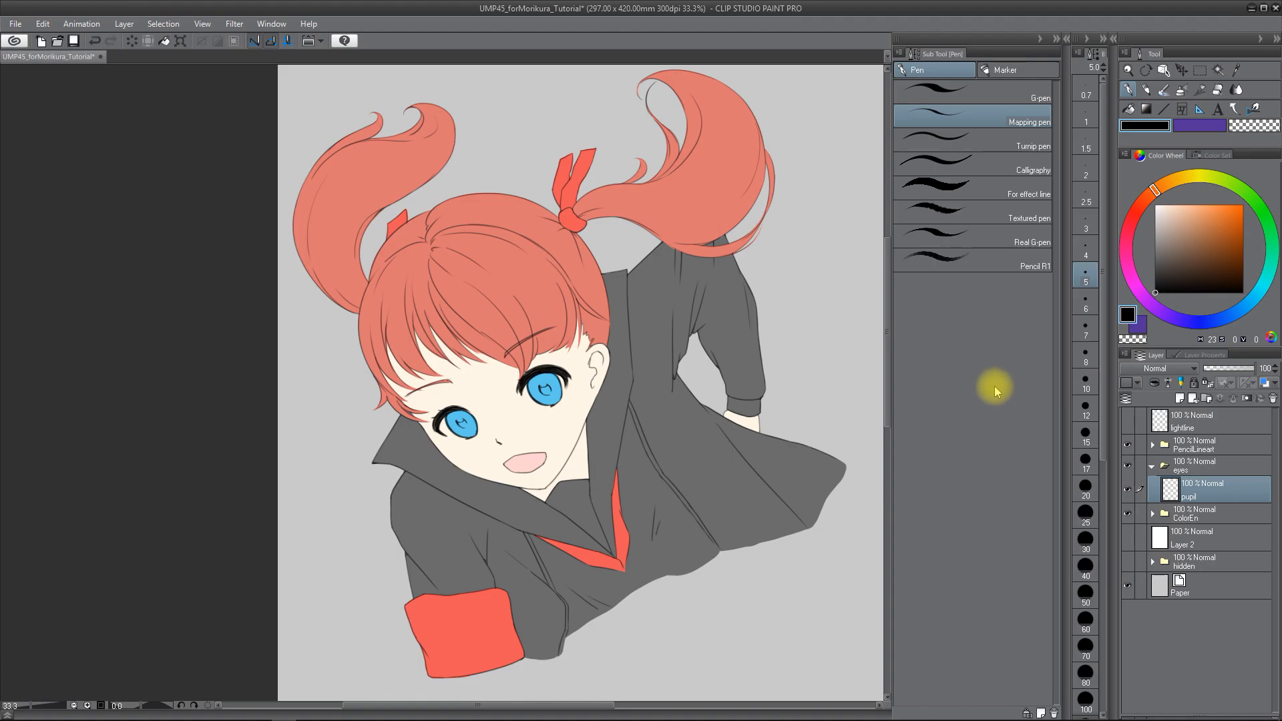
# Step: Add a layer above the pupil layer and prepare the Dense watercolor brush with a darker iris blue, H 199, S 83, V 78
pyautogui.click(1179, 399)
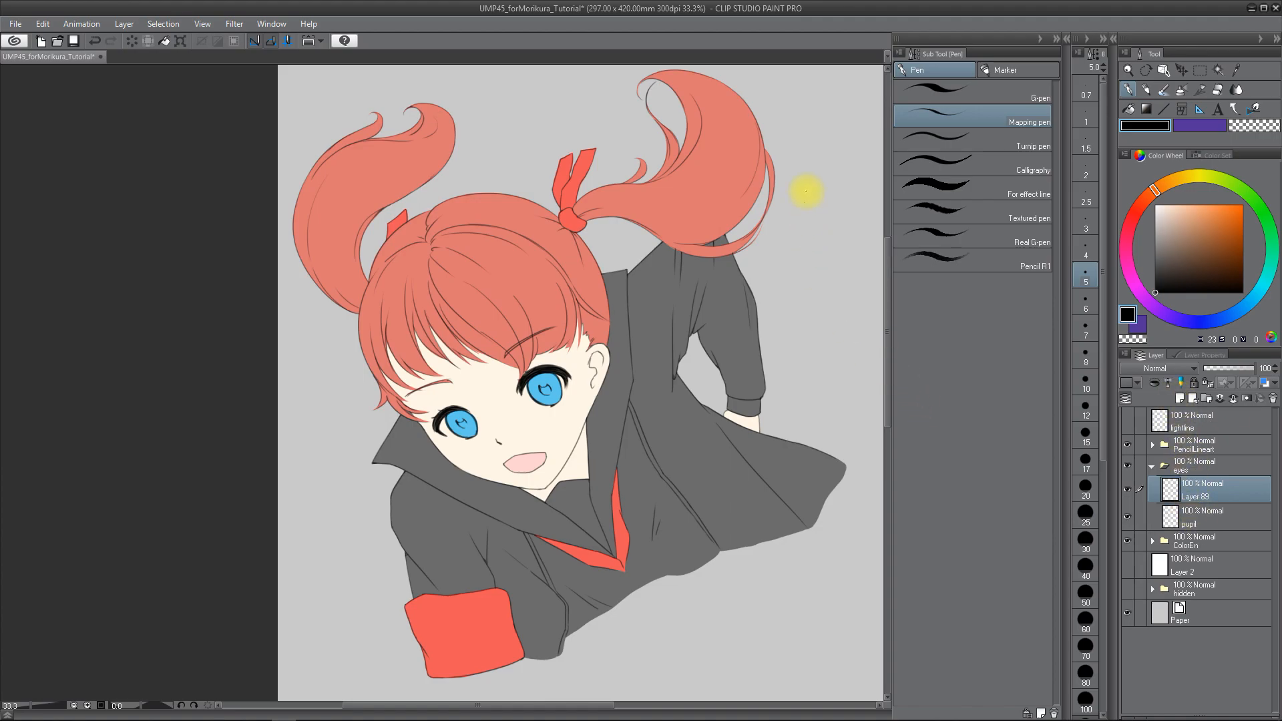
pyautogui.click(1164, 89)
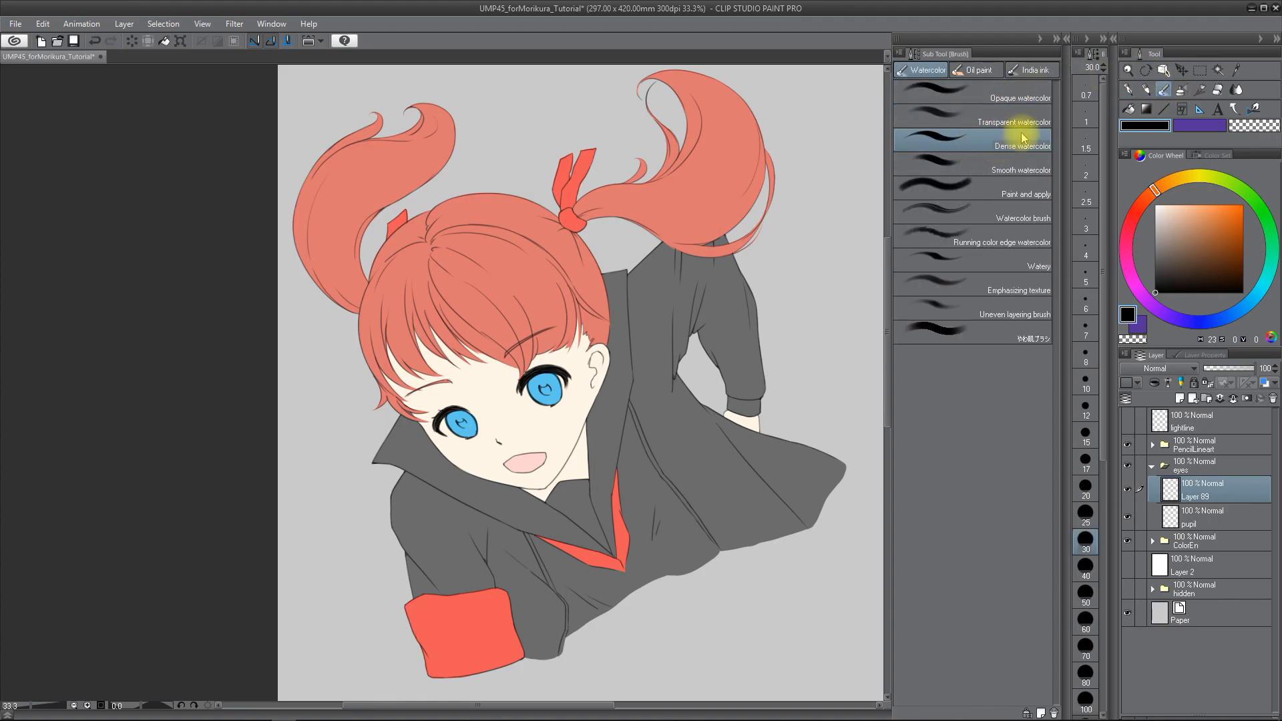
pyautogui.moveTo(564, 369)
pyautogui.mouseDown()
pyautogui.moveTo(534, 394)
pyautogui.moveTo(549, 369)
pyautogui.mouseUp()
pyautogui.keyDown('alt'); pyautogui.click(549, 369); pyautogui.keyUp('alt')
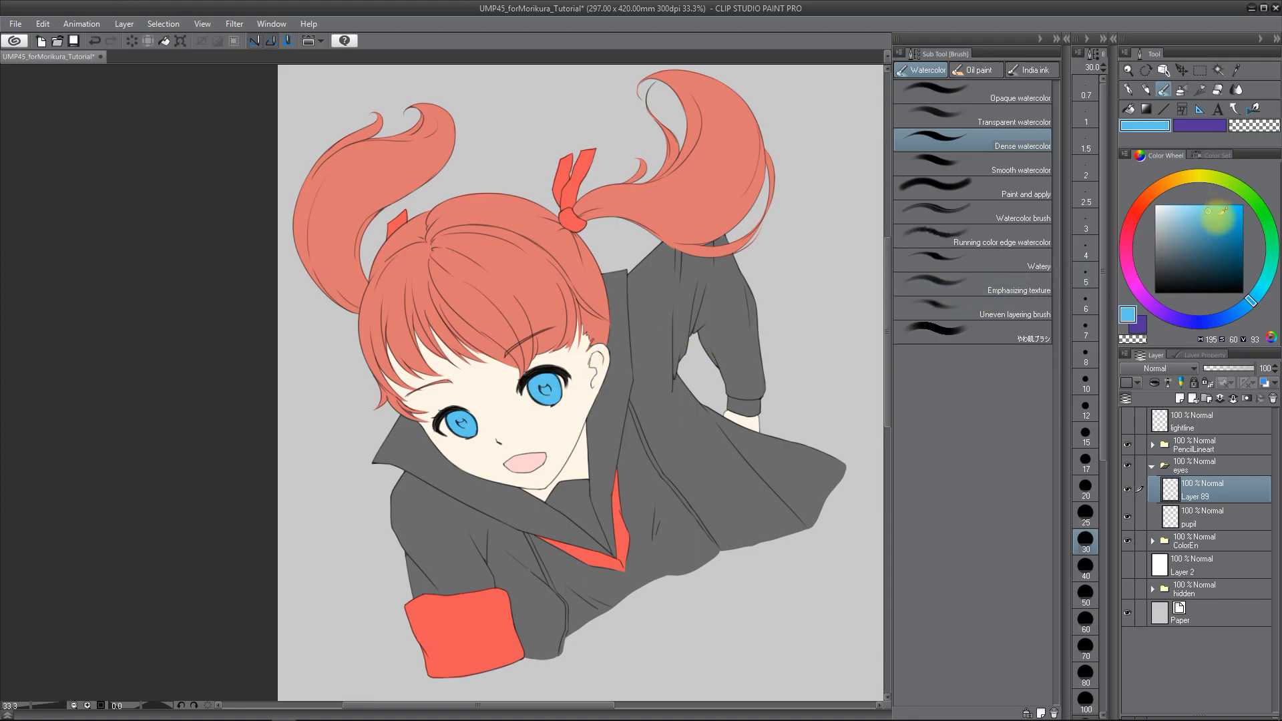
pyautogui.click(1224, 223)
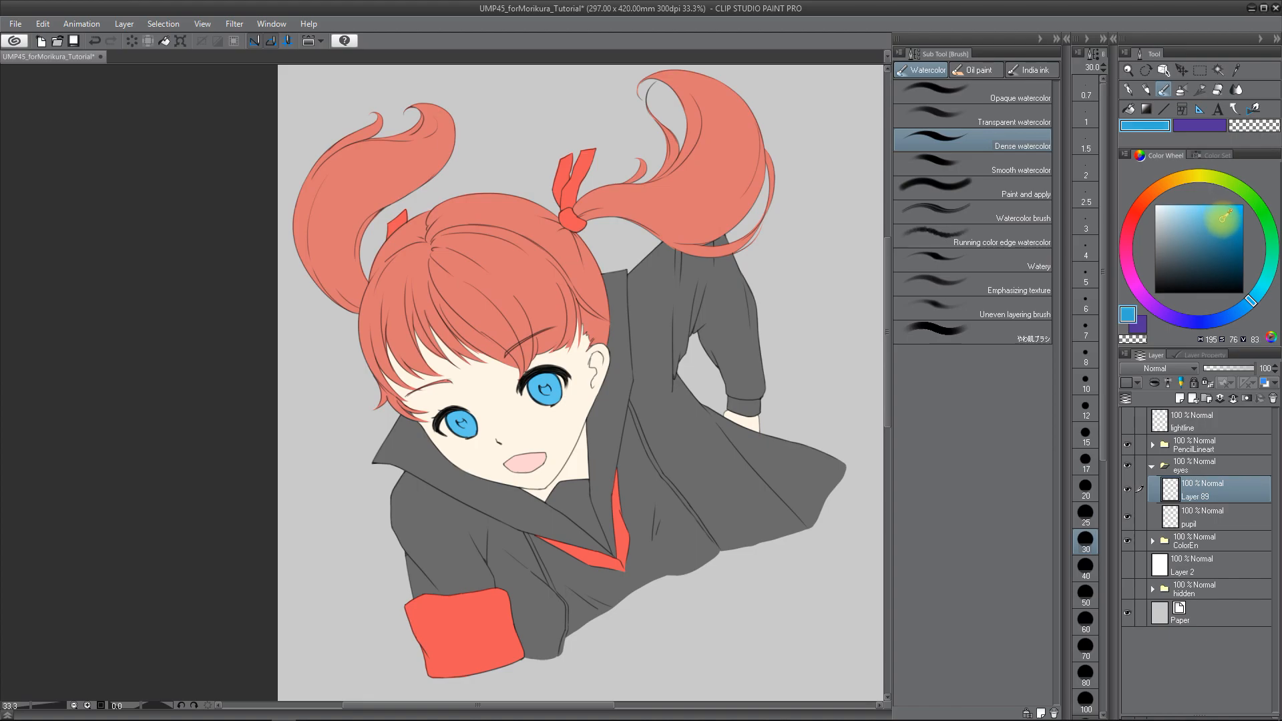
pyautogui.click(1248, 311)
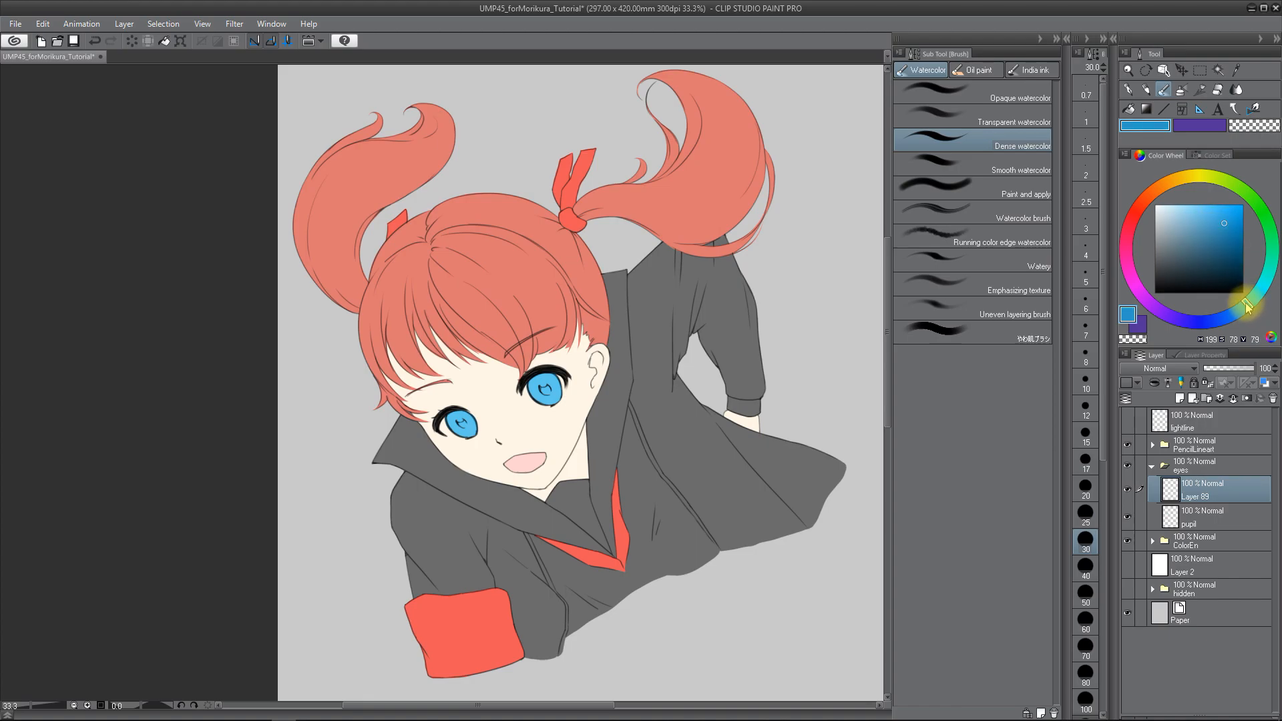
pyautogui.click(1230, 224)
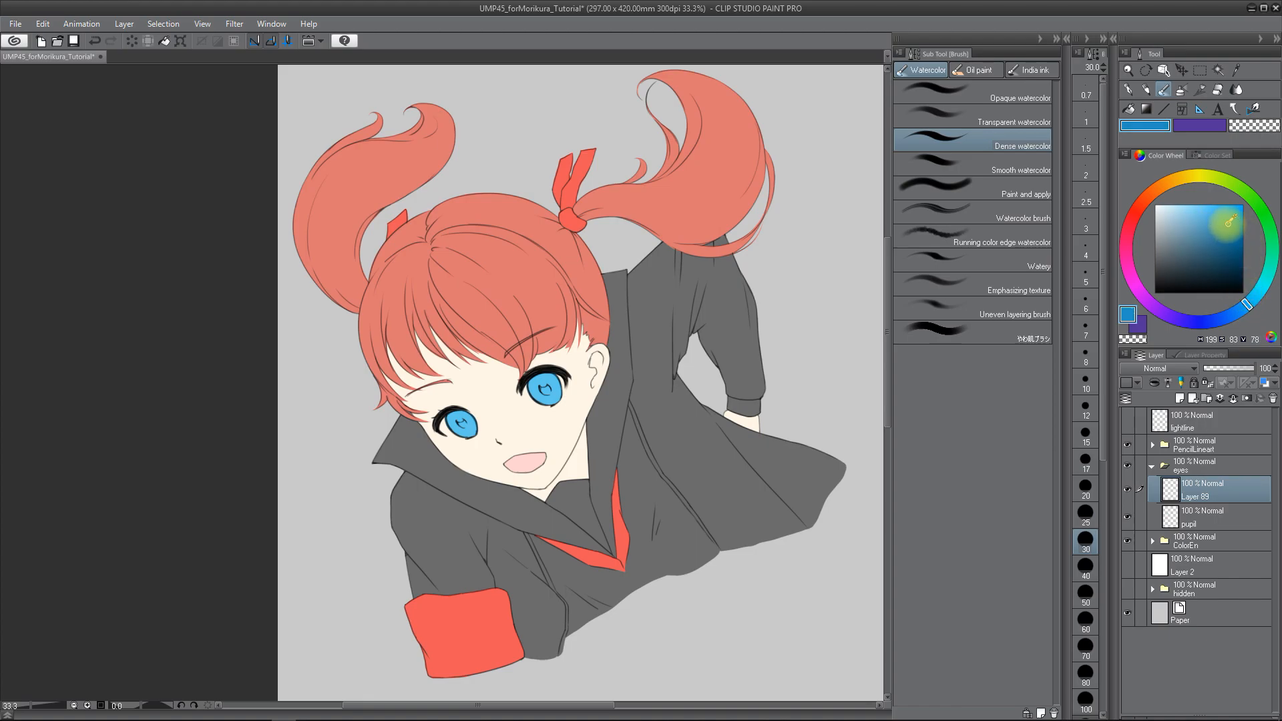
# Step: Paint darker blue shading on the upper iris and pupil of both eyes, undoing and redoing unsatisfactory strokes
pyautogui.scroll(4, 478, 419)
pyautogui.moveTo(435, 426)
pyautogui.mouseDown()
pyautogui.moveTo(427, 411)
pyautogui.moveTo(423, 430)
pyautogui.moveTo(449, 425)
pyautogui.moveTo(429, 434)
pyautogui.moveTo(421, 416)
pyautogui.mouseUp()
pyautogui.moveTo(633, 343)
pyautogui.mouseDown()
pyautogui.moveTo(648, 335)
pyautogui.moveTo(638, 326)
pyautogui.moveTo(651, 342)
pyautogui.moveTo(631, 342)
pyautogui.moveTo(653, 303)
pyautogui.moveTo(613, 328)
pyautogui.moveTo(628, 335)
pyautogui.moveTo(598, 333)
pyautogui.moveTo(636, 328)
pyautogui.moveTo(595, 334)
pyautogui.moveTo(608, 344)
pyautogui.moveTo(615, 329)
pyautogui.moveTo(678, 314)
pyautogui.moveTo(619, 343)
pyautogui.moveTo(673, 319)
pyautogui.moveTo(624, 311)
pyautogui.moveTo(606, 340)
pyautogui.moveTo(613, 313)
pyautogui.moveTo(678, 305)
pyautogui.moveTo(653, 312)
pyautogui.moveTo(653, 300)
pyautogui.moveTo(607, 333)
pyautogui.moveTo(668, 315)
pyautogui.moveTo(644, 291)
pyautogui.moveTo(674, 310)
pyautogui.moveTo(639, 323)
pyautogui.mouseUp()
pyautogui.hotkey('ctrl', 'z')
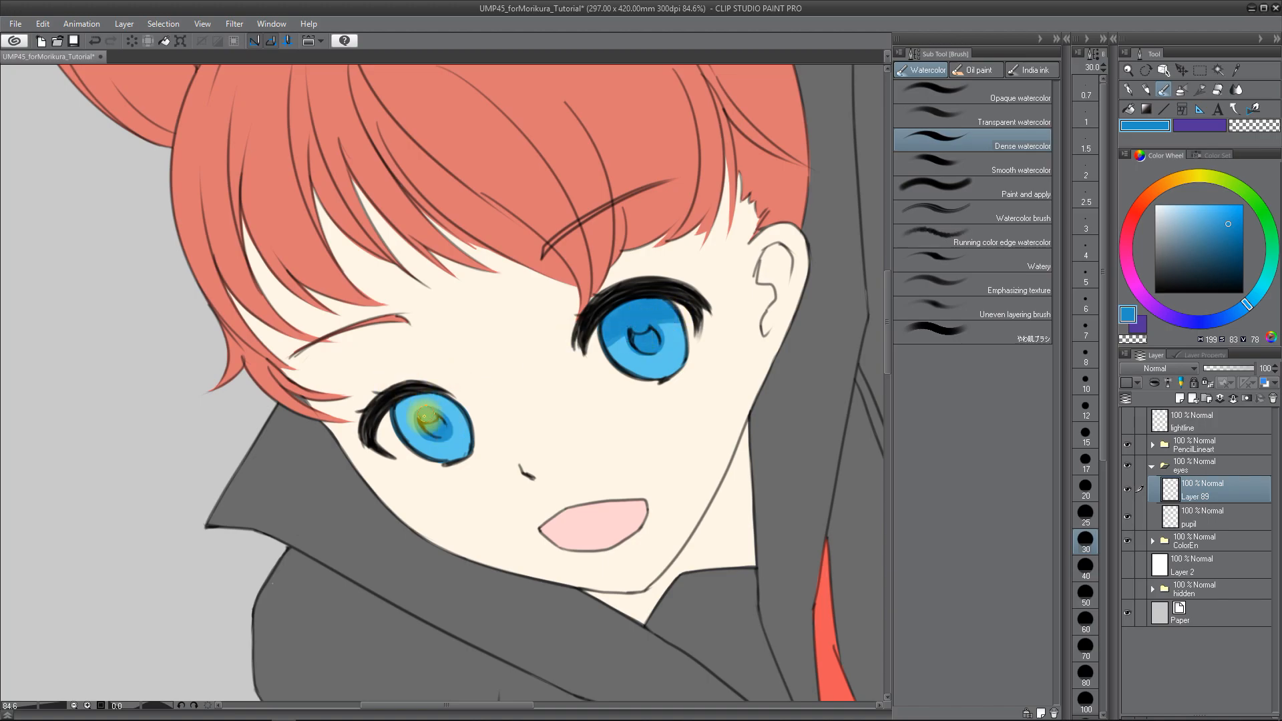
pyautogui.hotkey('ctrl', 'z')
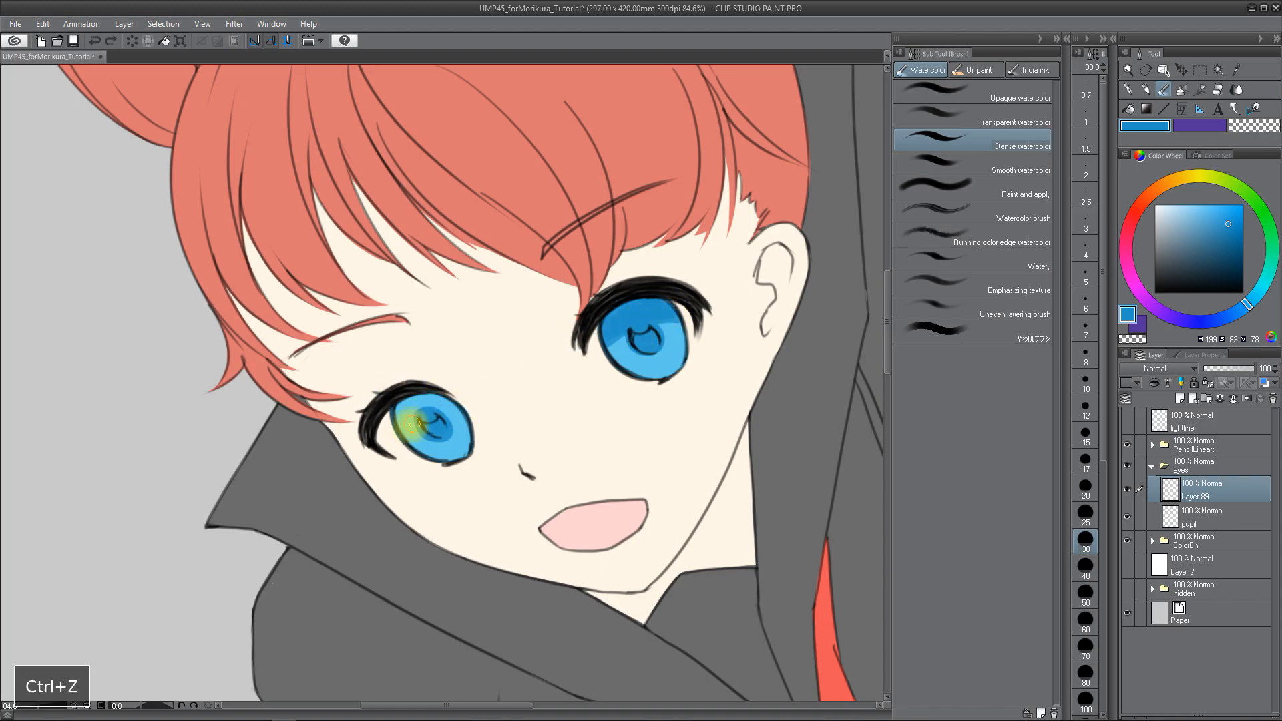
pyautogui.moveTo(429, 420)
pyautogui.mouseDown()
pyautogui.moveTo(464, 408)
pyautogui.moveTo(401, 423)
pyautogui.moveTo(410, 399)
pyautogui.moveTo(410, 411)
pyautogui.moveTo(444, 400)
pyautogui.moveTo(411, 412)
pyautogui.moveTo(439, 398)
pyautogui.moveTo(417, 395)
pyautogui.moveTo(454, 403)
pyautogui.moveTo(407, 398)
pyautogui.moveTo(448, 406)
pyautogui.moveTo(416, 410)
pyautogui.mouseUp()
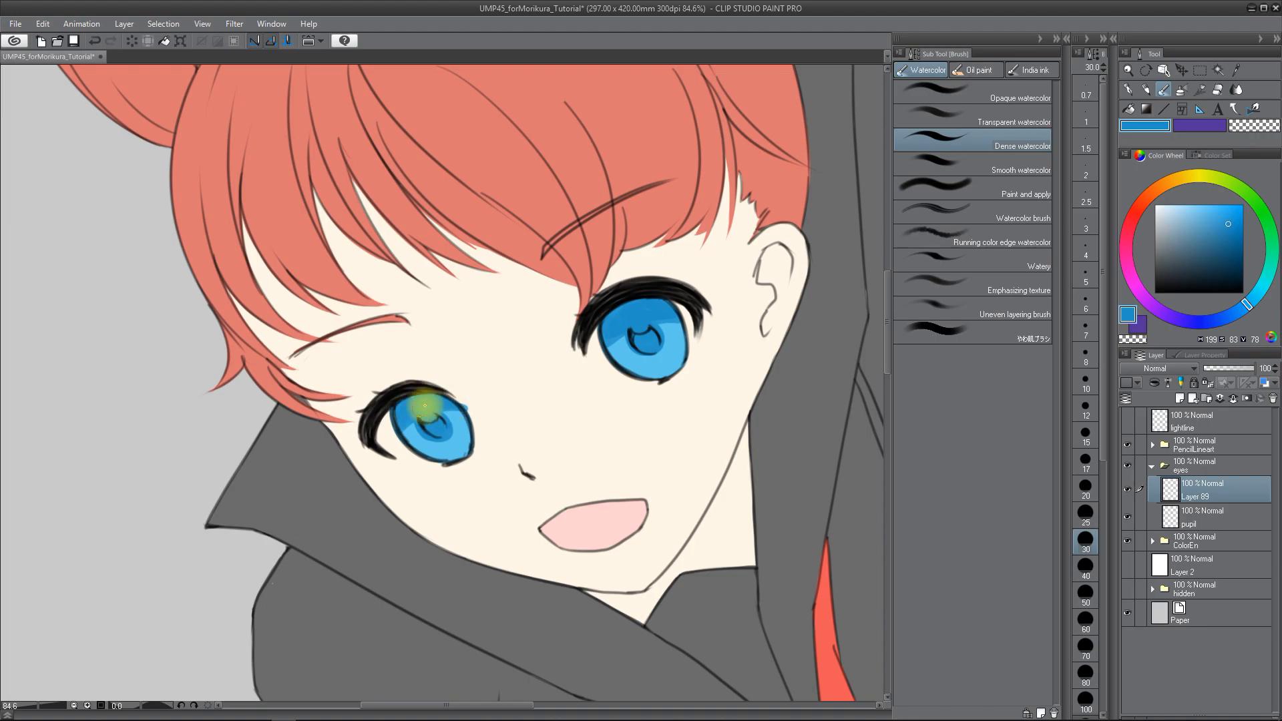
# Step: Try the eraser, pencil and pen, return to the Dense watercolor brush, and undo the last stroke in the eyes
pyautogui.press('e')
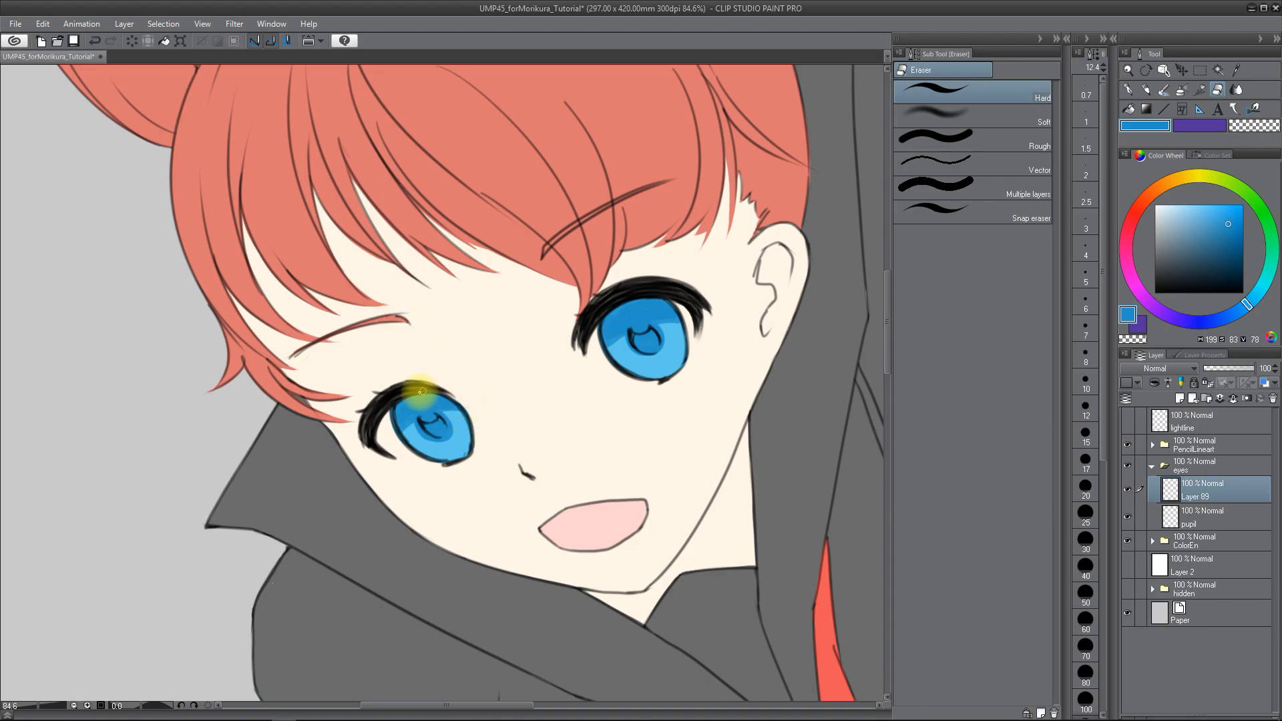
pyautogui.press('w')
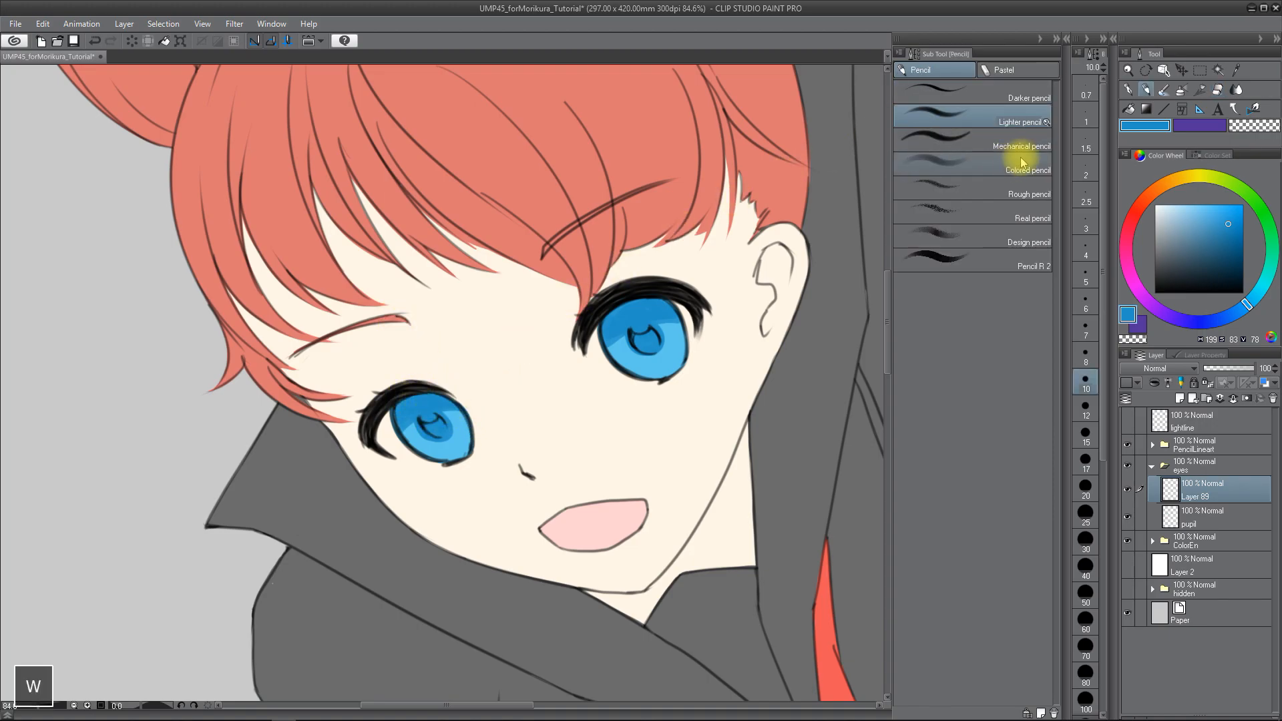
pyautogui.press('q')
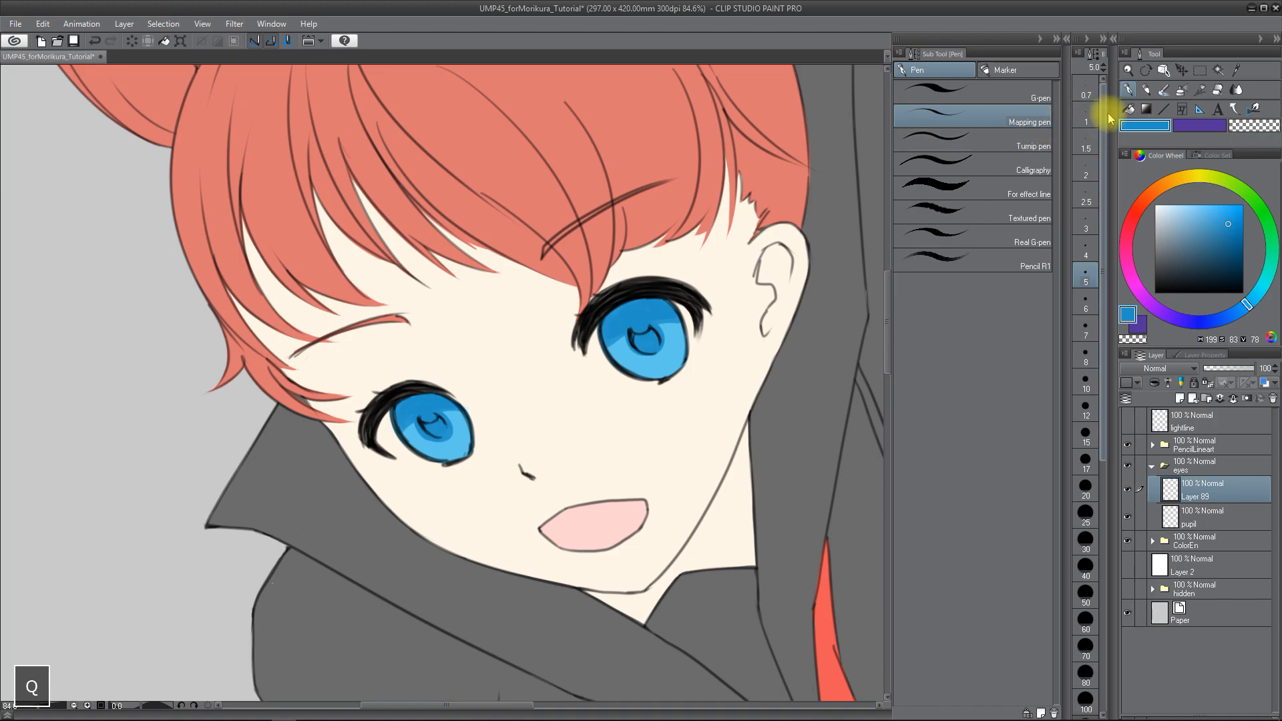
pyautogui.click(1164, 89)
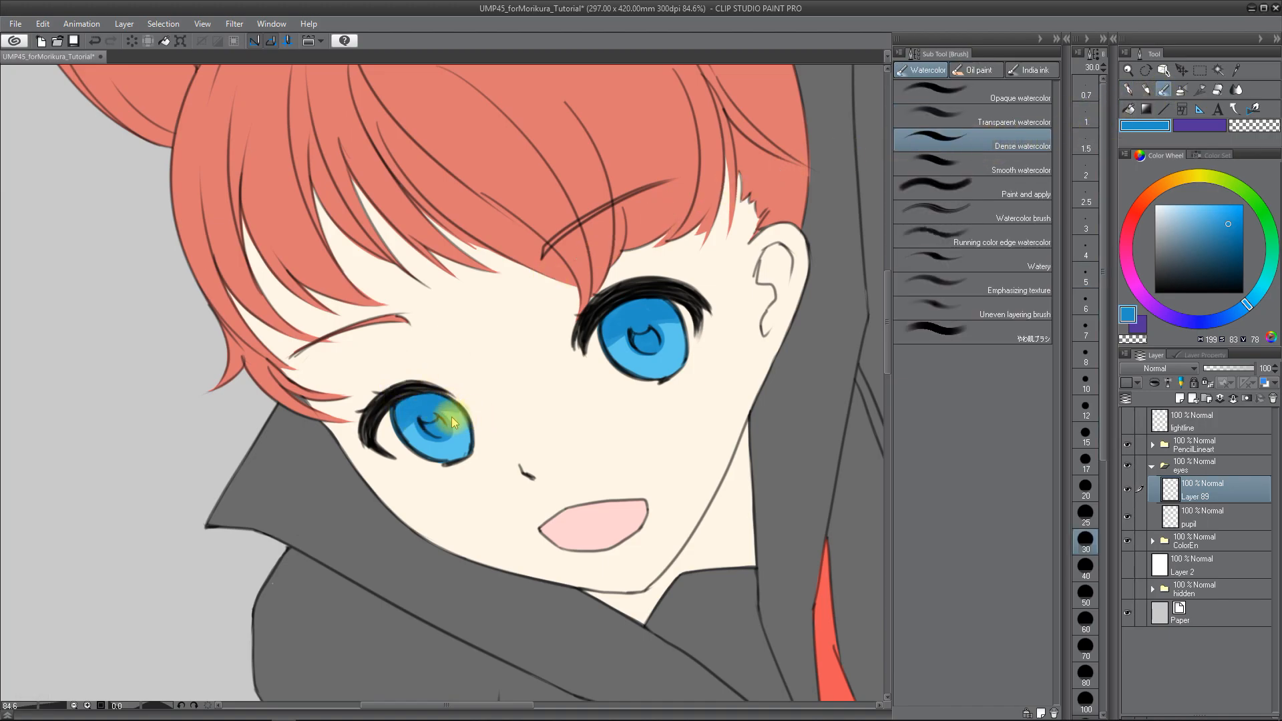
pyautogui.hotkey('ctrl', 'z')
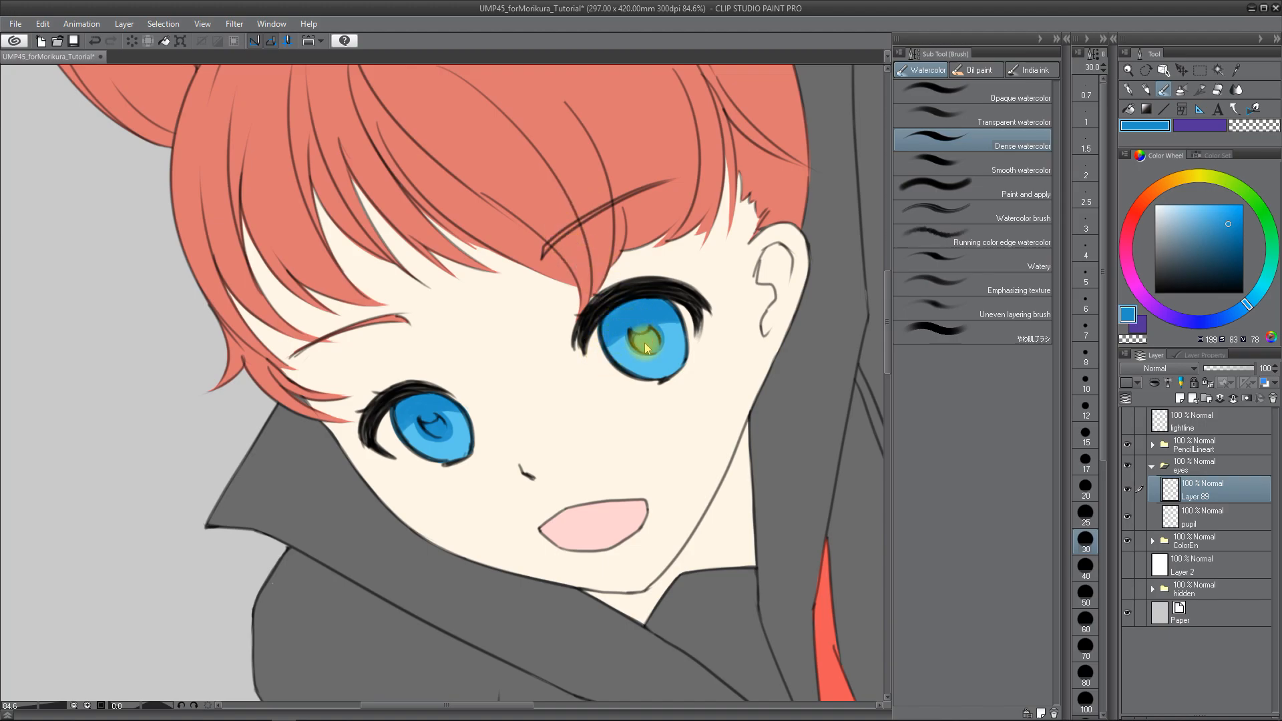
# Step: Darken the eye shading layer by setting its brightness to -10 with the Hue/Saturation/Luminosity correction
pyautogui.hotkey('ctrl', 'u')
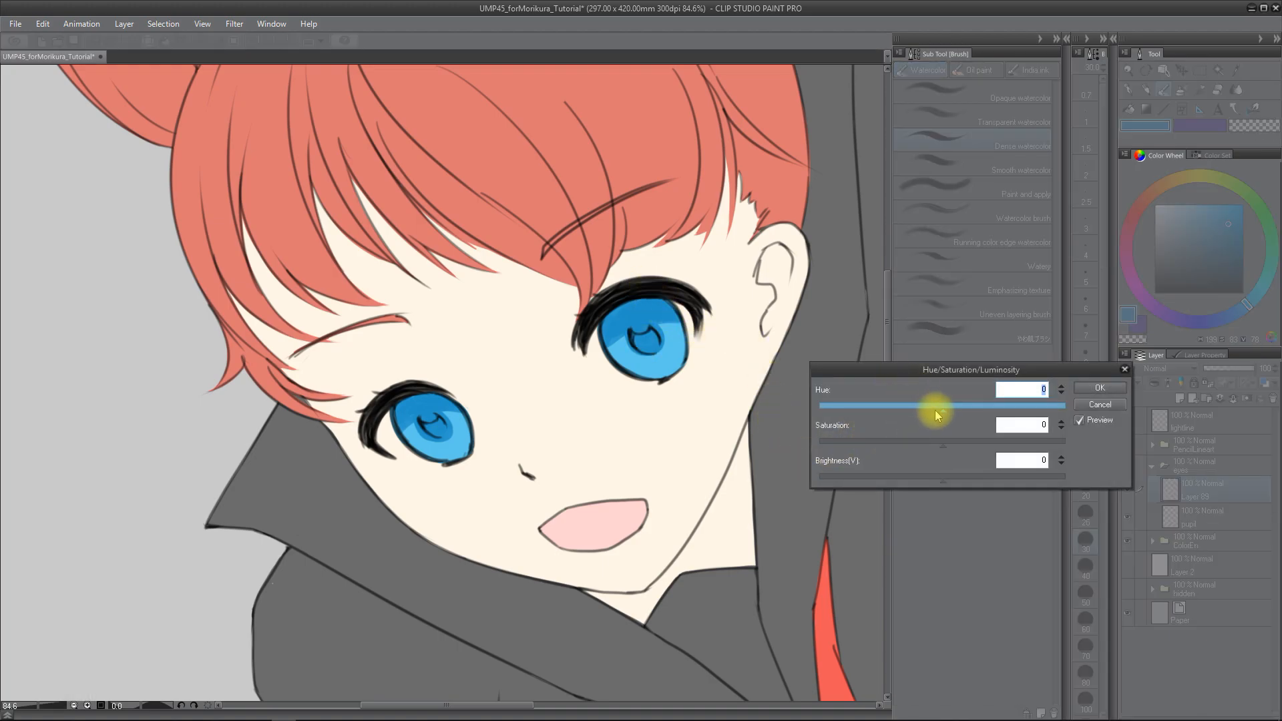
pyautogui.click(944, 476)
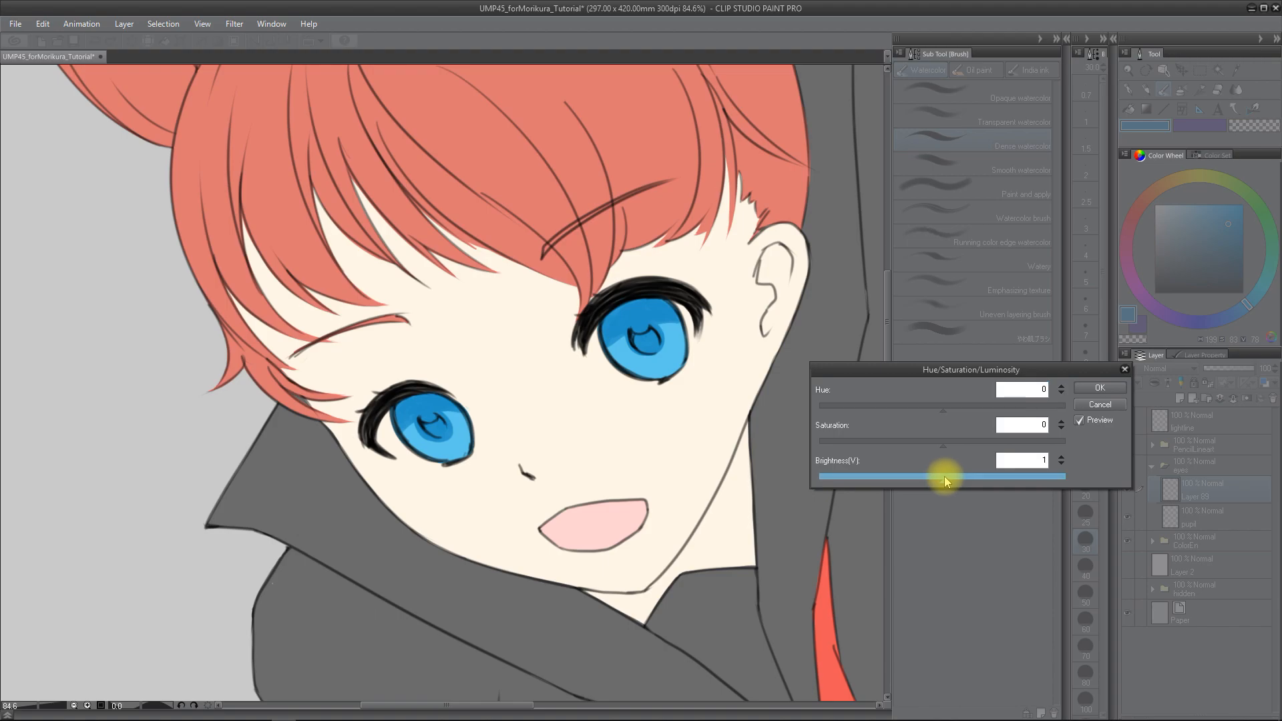
pyautogui.moveTo(925, 476)
pyautogui.mouseDown()
pyautogui.moveTo(916, 460)
pyautogui.moveTo(926, 480)
pyautogui.mouseUp()
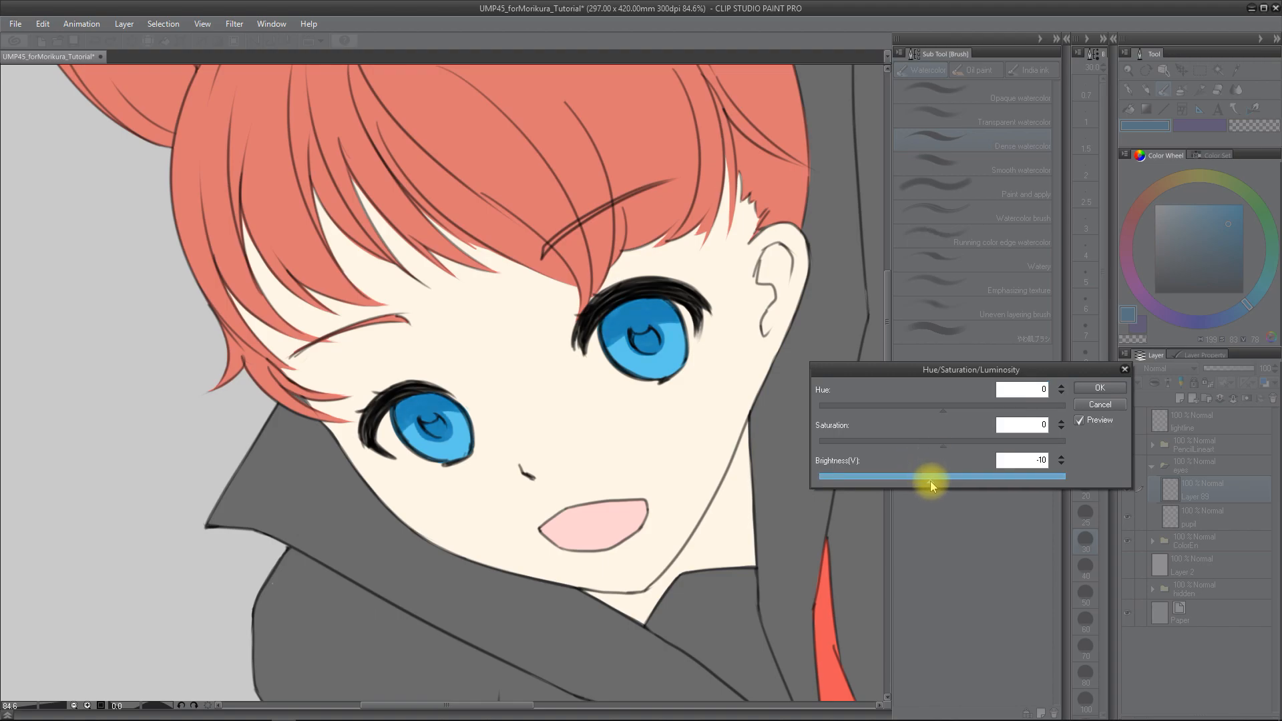
pyautogui.click(1095, 388)
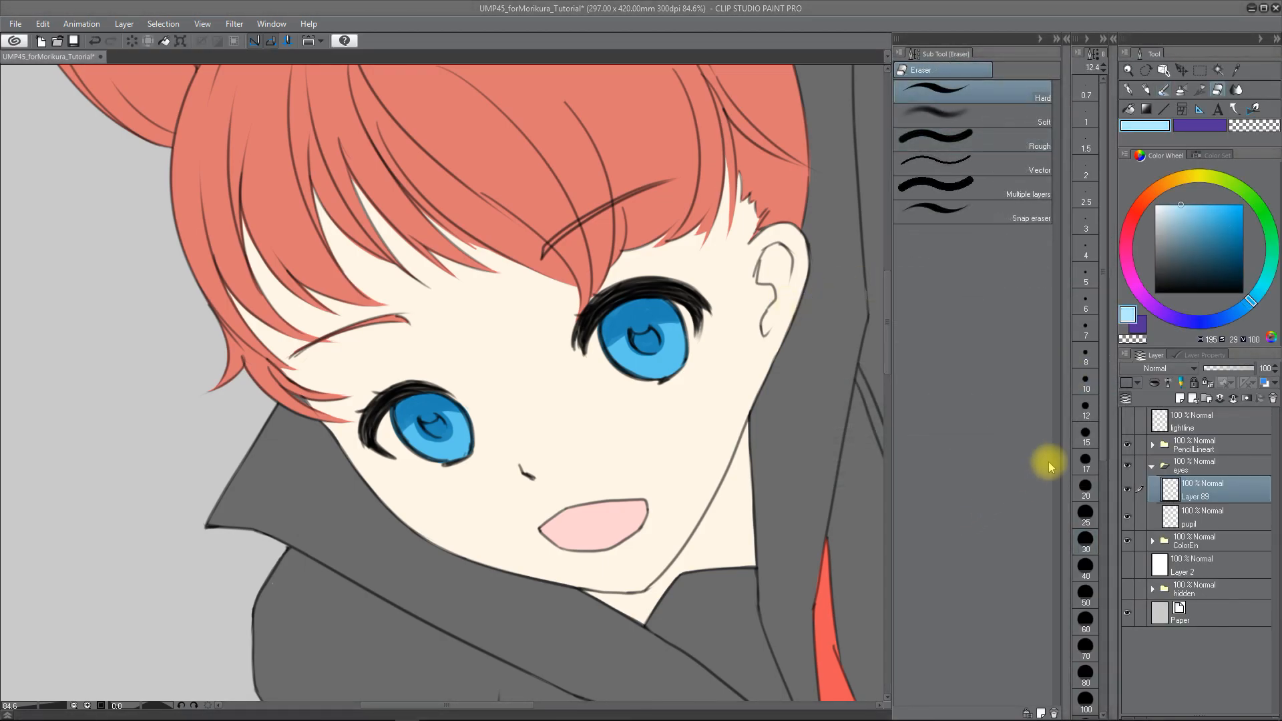
# Step: Add an Overlay layer above the eye shading and pick a lighter tint of the iris blue, H 195, S 34, V 100
pyautogui.click(1180, 399)
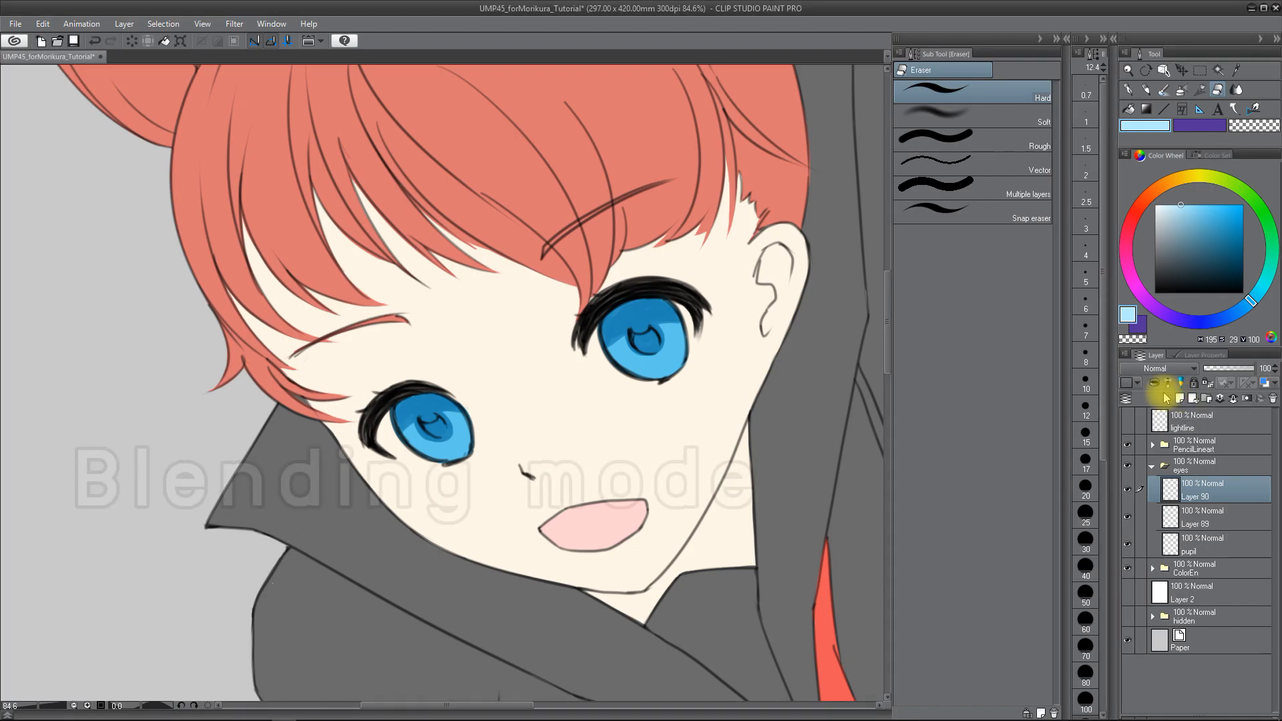
pyautogui.click(1160, 370)
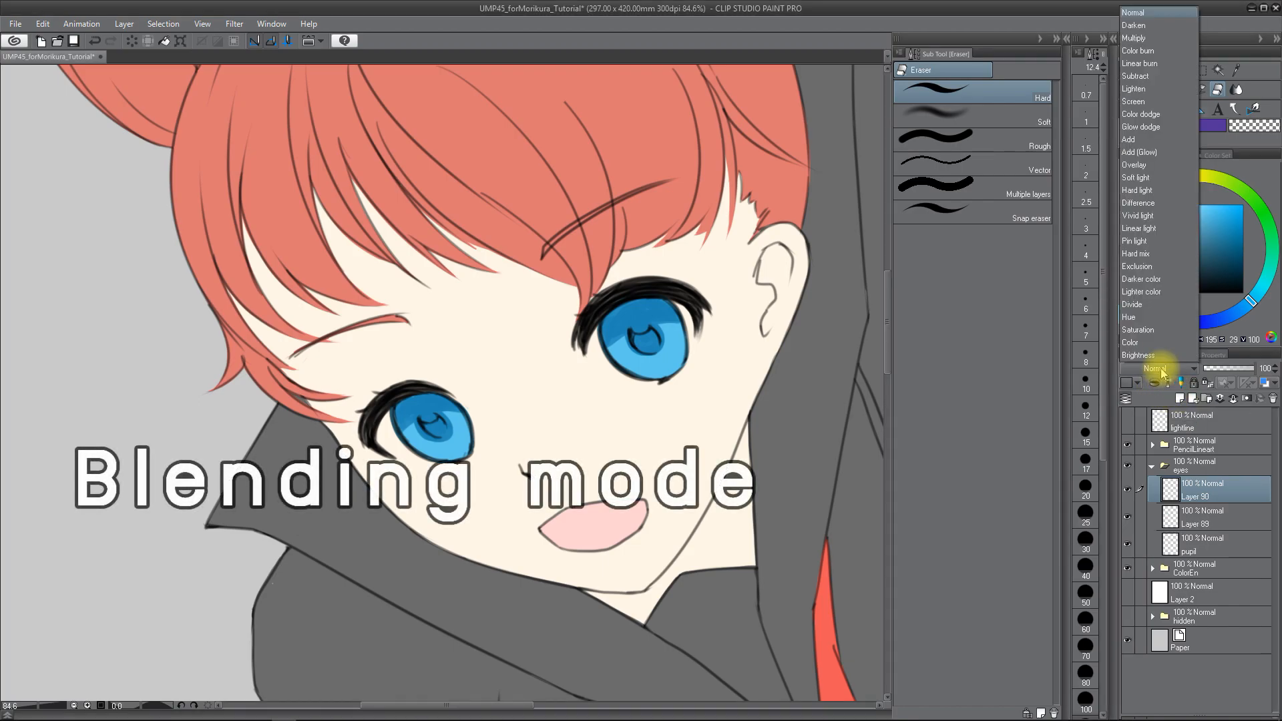
pyautogui.click(1134, 167)
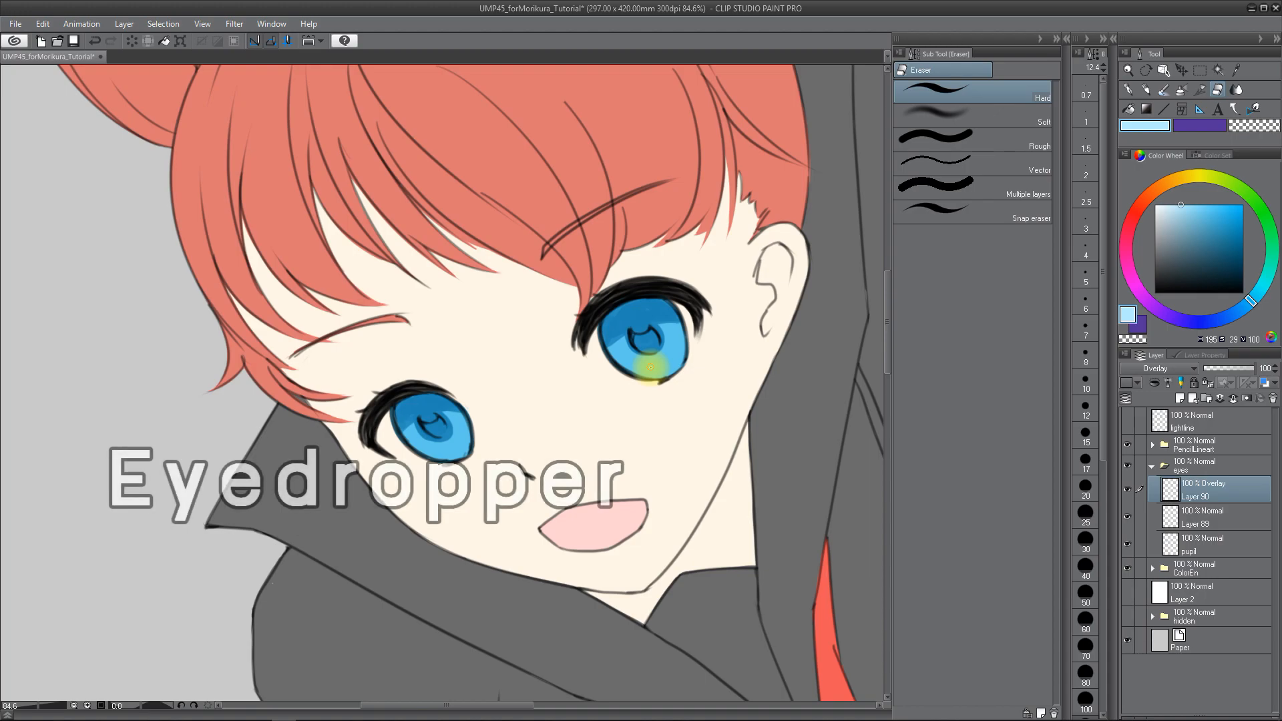
pyautogui.keyDown('alt'); pyautogui.click(663, 357); pyautogui.keyUp('alt')
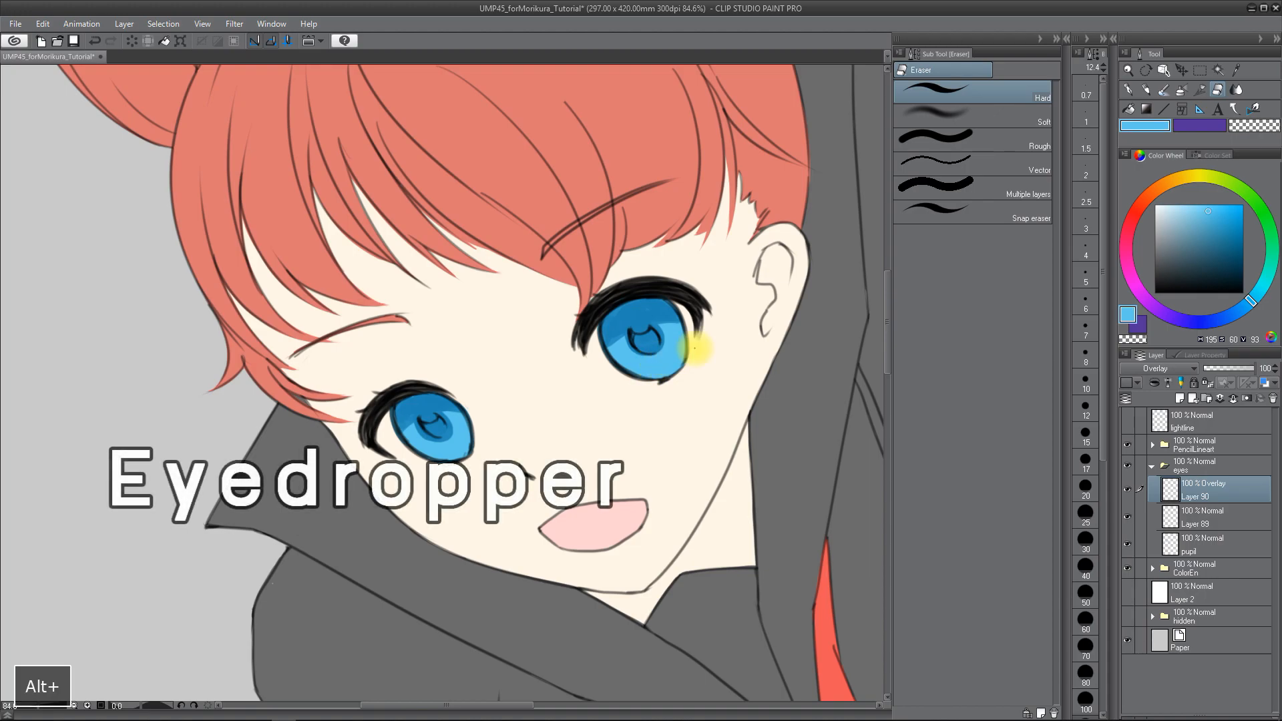
pyautogui.click(1189, 203)
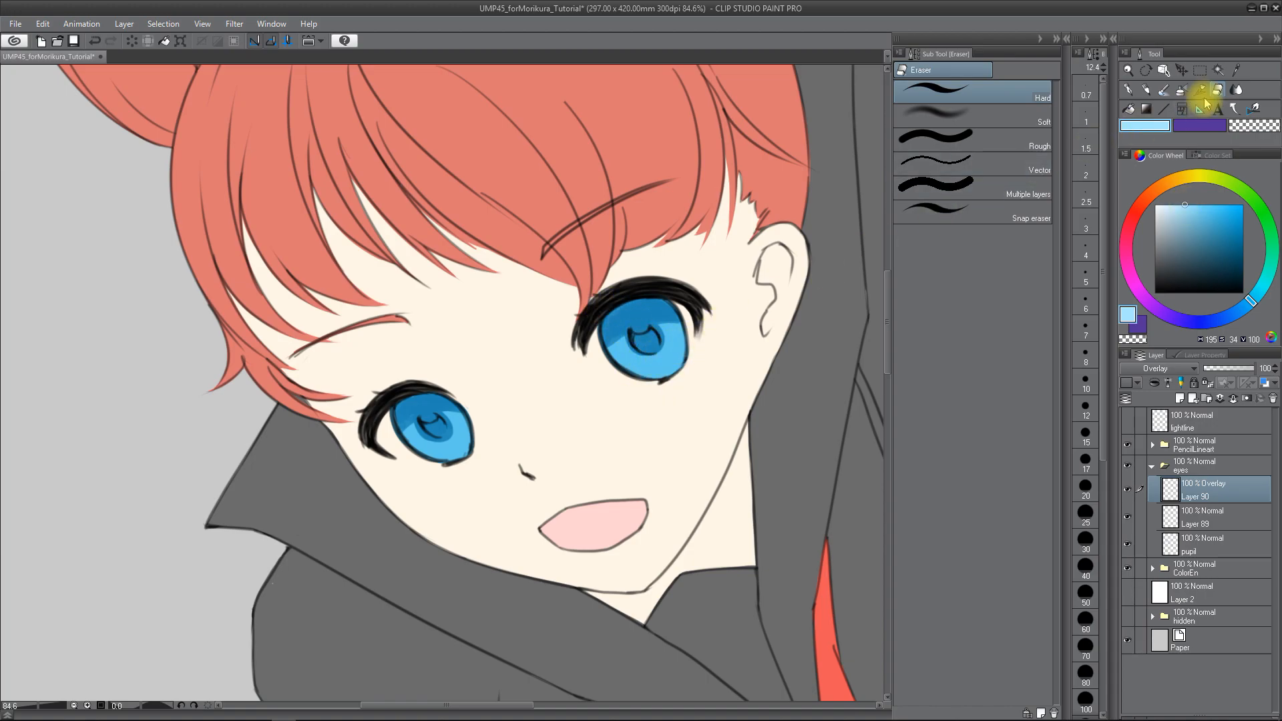
# Step: Paint light blue highlights on the Overlay layer across the lower irises and pupil centres of both eyes with the Dense watercolor brush
pyautogui.click(1163, 90)
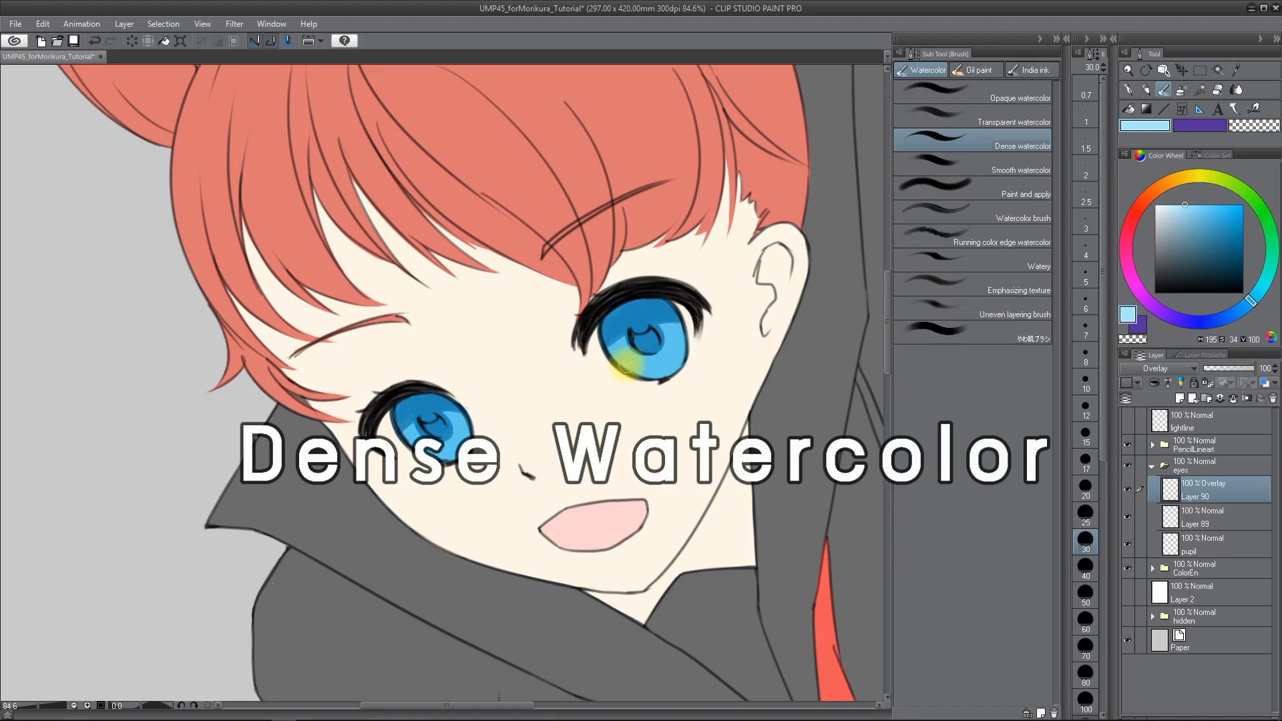
pyautogui.moveTo(623, 364)
pyautogui.mouseDown()
pyautogui.moveTo(645, 341)
pyautogui.moveTo(676, 343)
pyautogui.moveTo(624, 358)
pyautogui.moveTo(643, 377)
pyautogui.mouseUp()
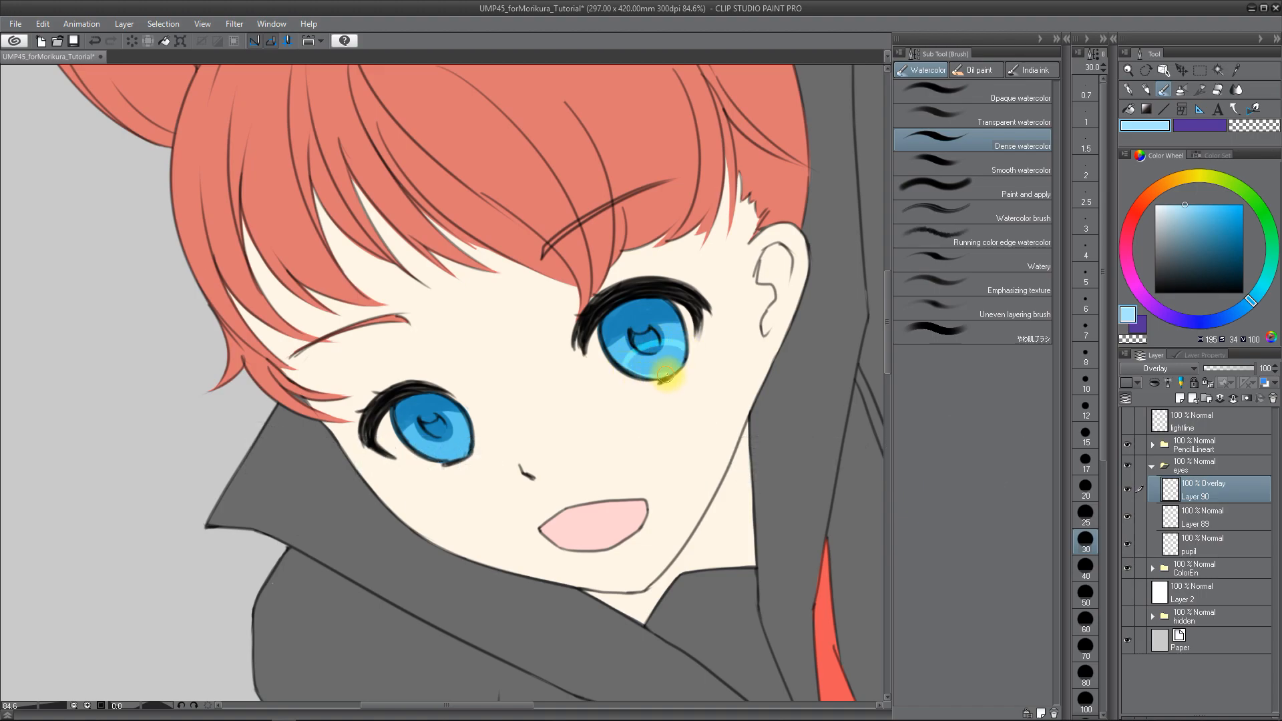
pyautogui.moveTo(681, 347)
pyautogui.mouseDown()
pyautogui.moveTo(630, 365)
pyautogui.moveTo(679, 349)
pyautogui.moveTo(636, 364)
pyautogui.moveTo(661, 355)
pyautogui.mouseUp()
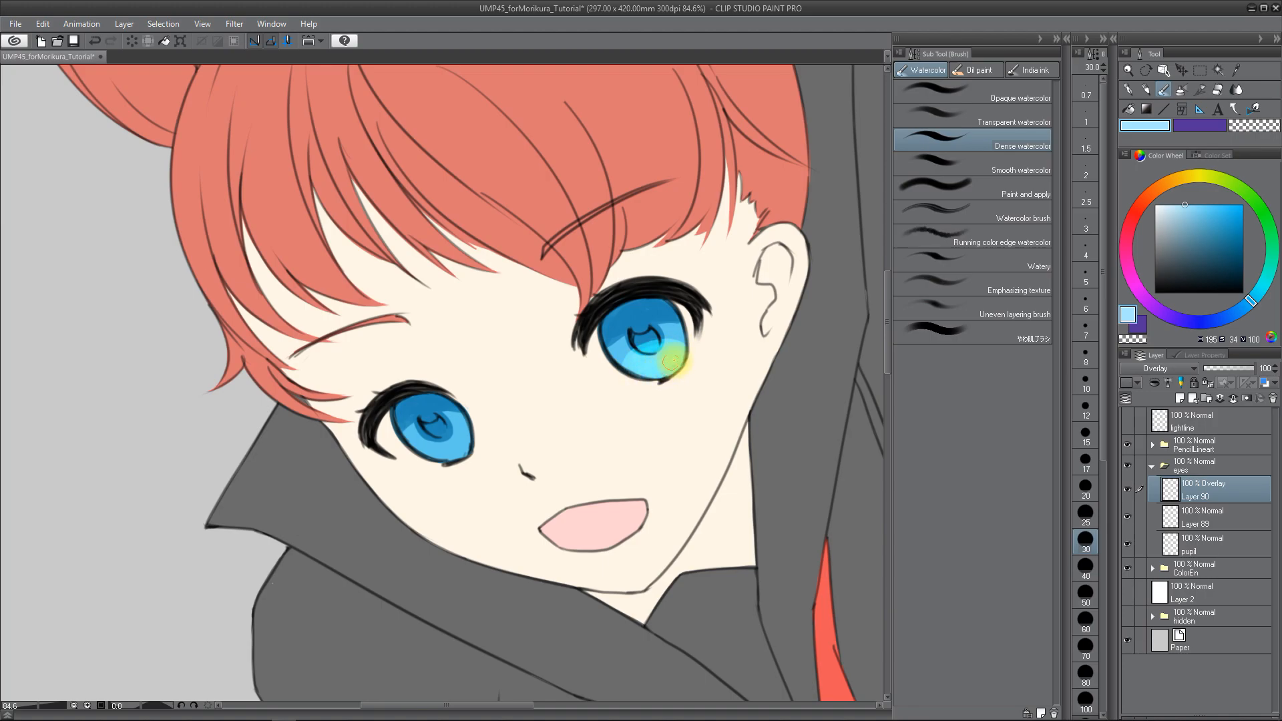
pyautogui.moveTo(677, 359); pyautogui.dragTo(670, 366)
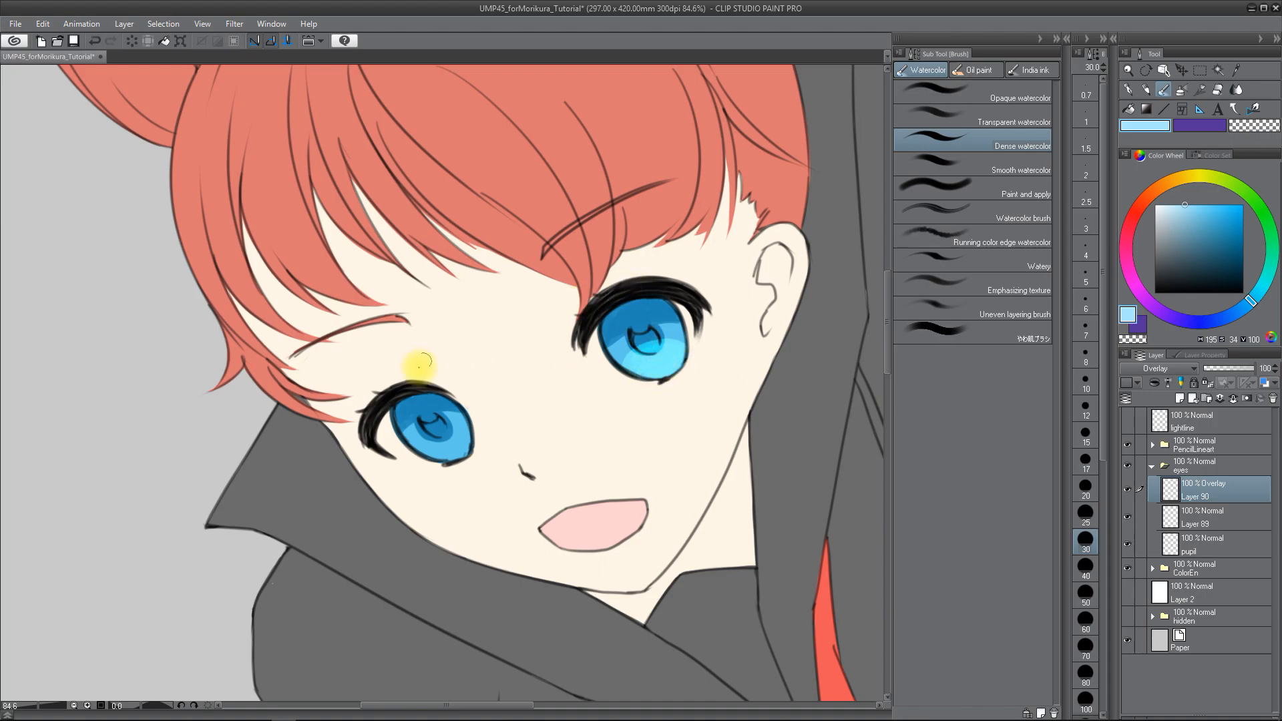
pyautogui.moveTo(423, 455)
pyautogui.mouseDown()
pyautogui.moveTo(464, 434)
pyautogui.moveTo(427, 447)
pyautogui.moveTo(437, 437)
pyautogui.moveTo(429, 449)
pyautogui.moveTo(442, 456)
pyautogui.moveTo(466, 439)
pyautogui.moveTo(434, 447)
pyautogui.mouseUp()
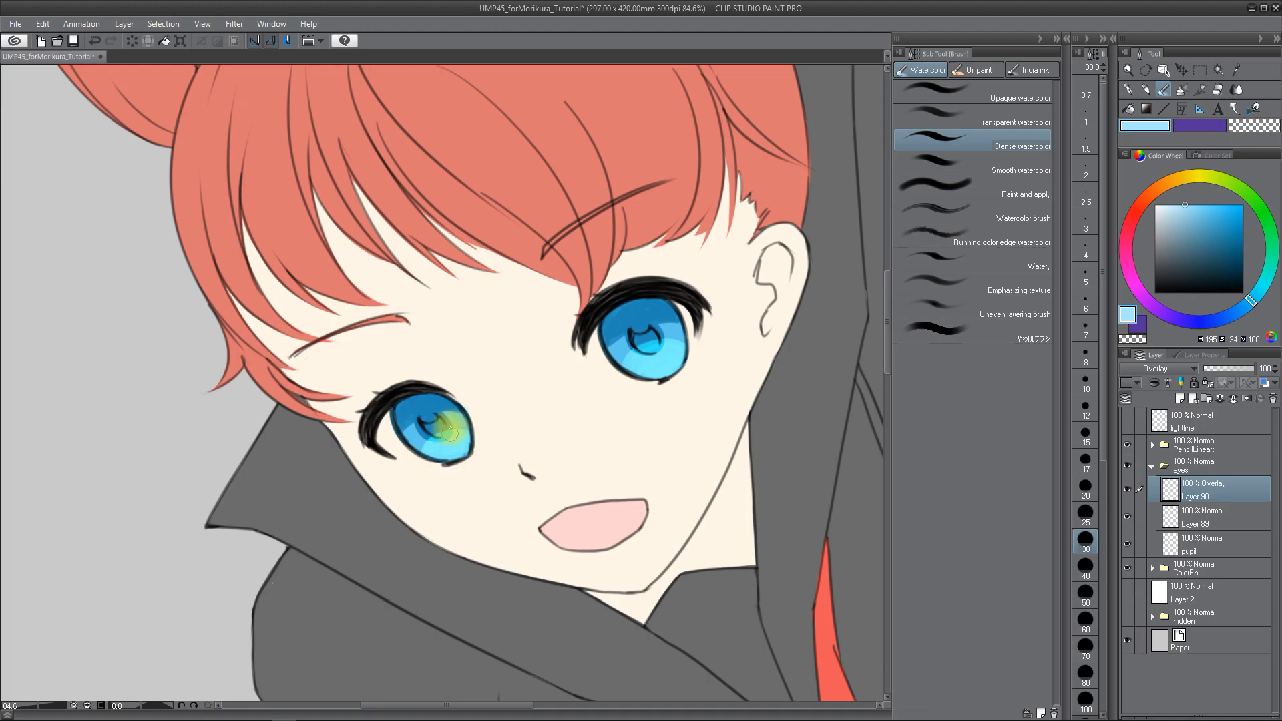
pyautogui.moveTo(647, 336); pyautogui.dragTo(653, 331)
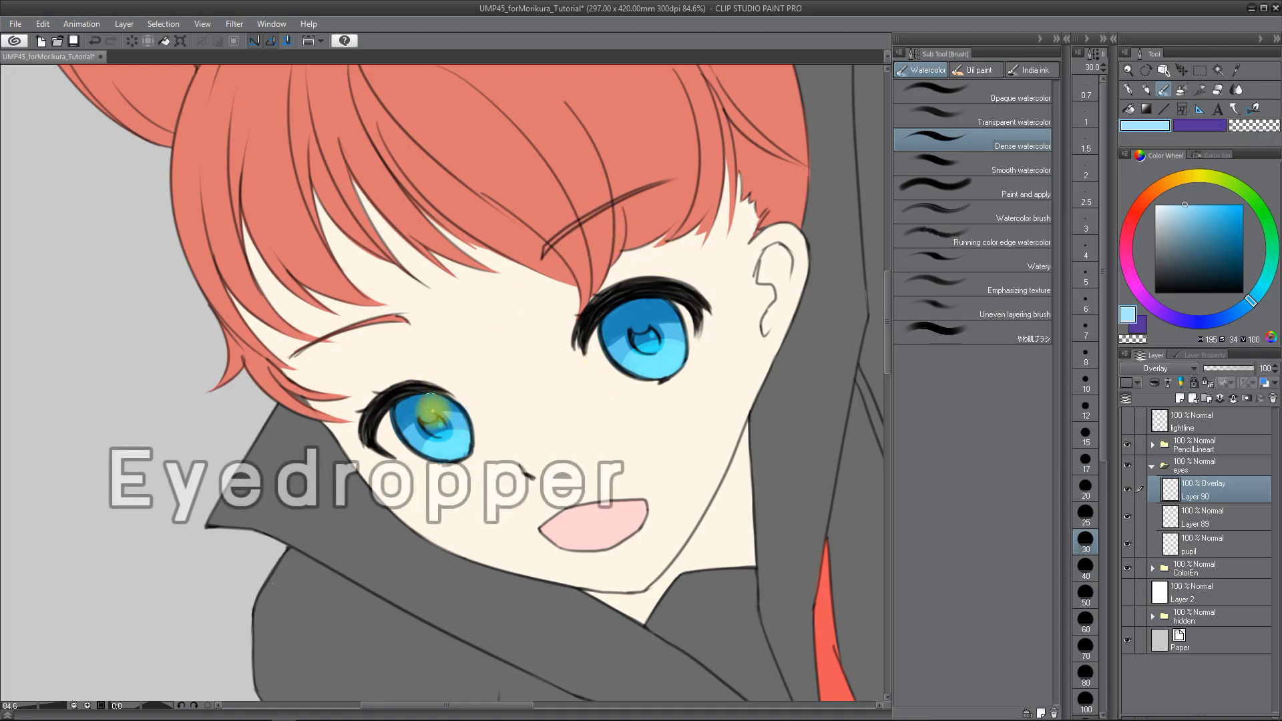
# Step: Sample the darker blue from the upper iris, lighten it to H 199, S 67, V 80, and undo the last stroke
pyautogui.keyDown('alt'); pyautogui.click(422, 397); pyautogui.keyUp('alt')
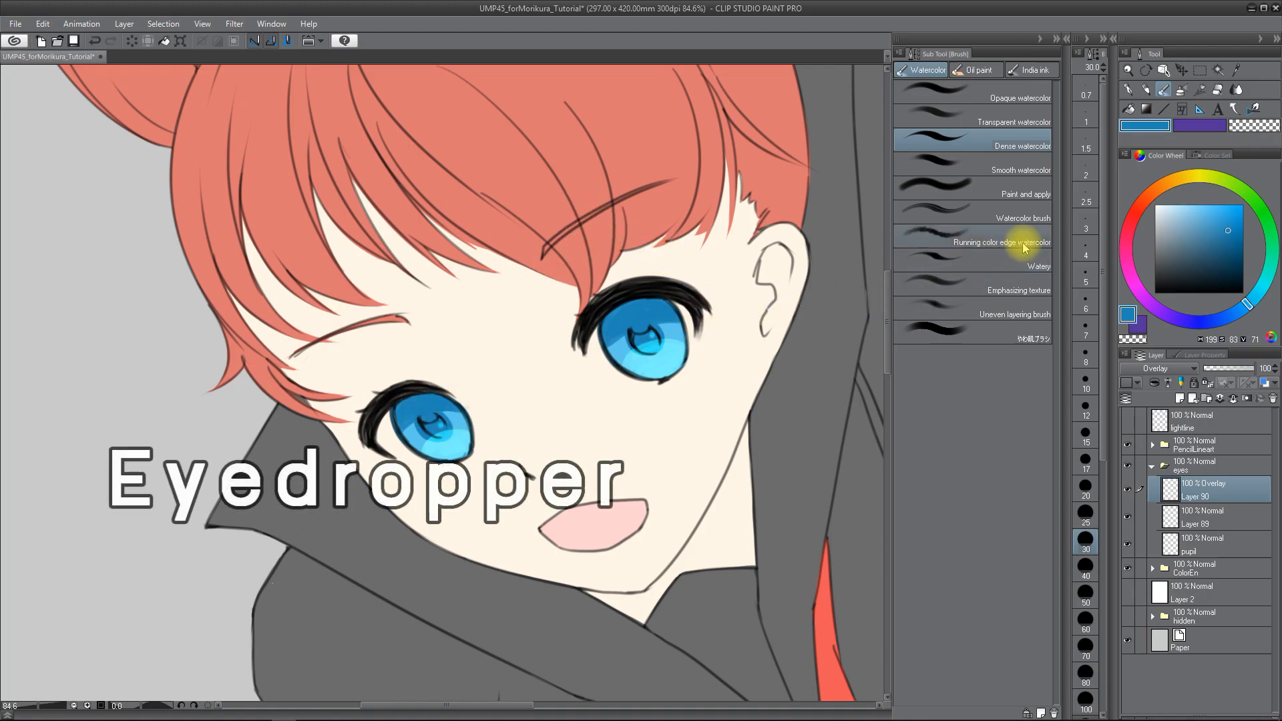
pyautogui.click(1212, 225)
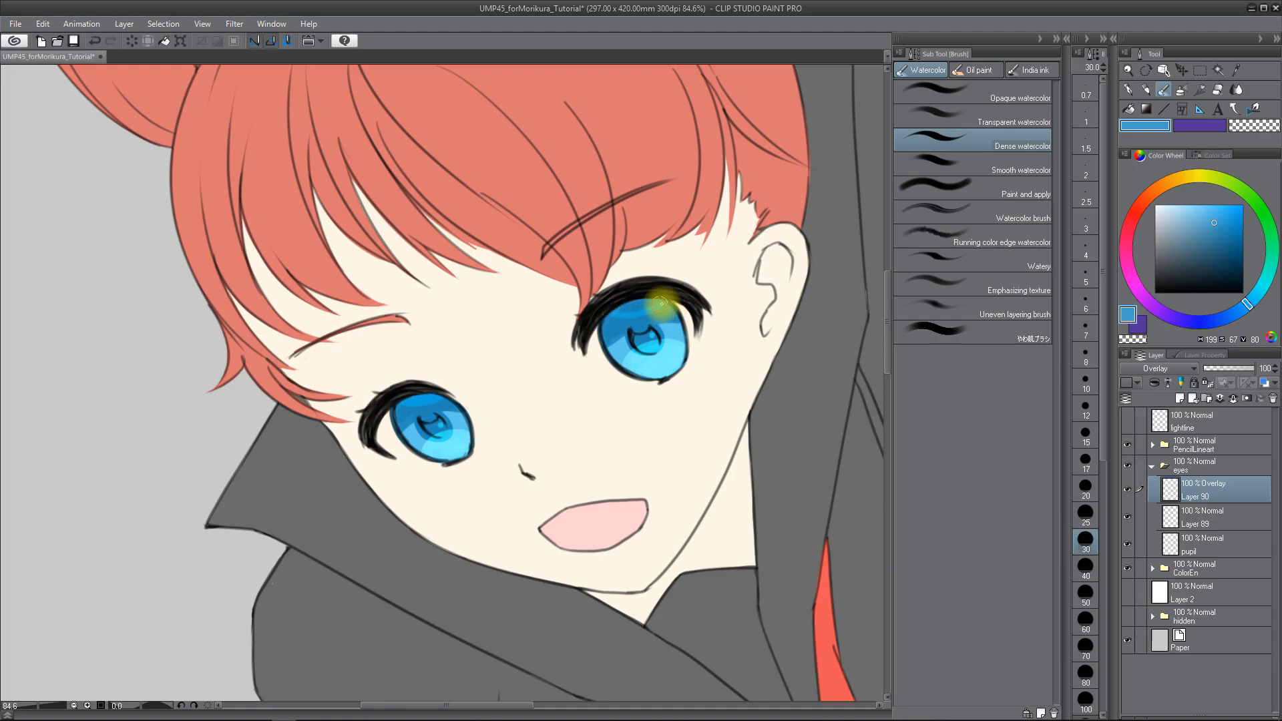
pyautogui.hotkey('ctrl', 'z')
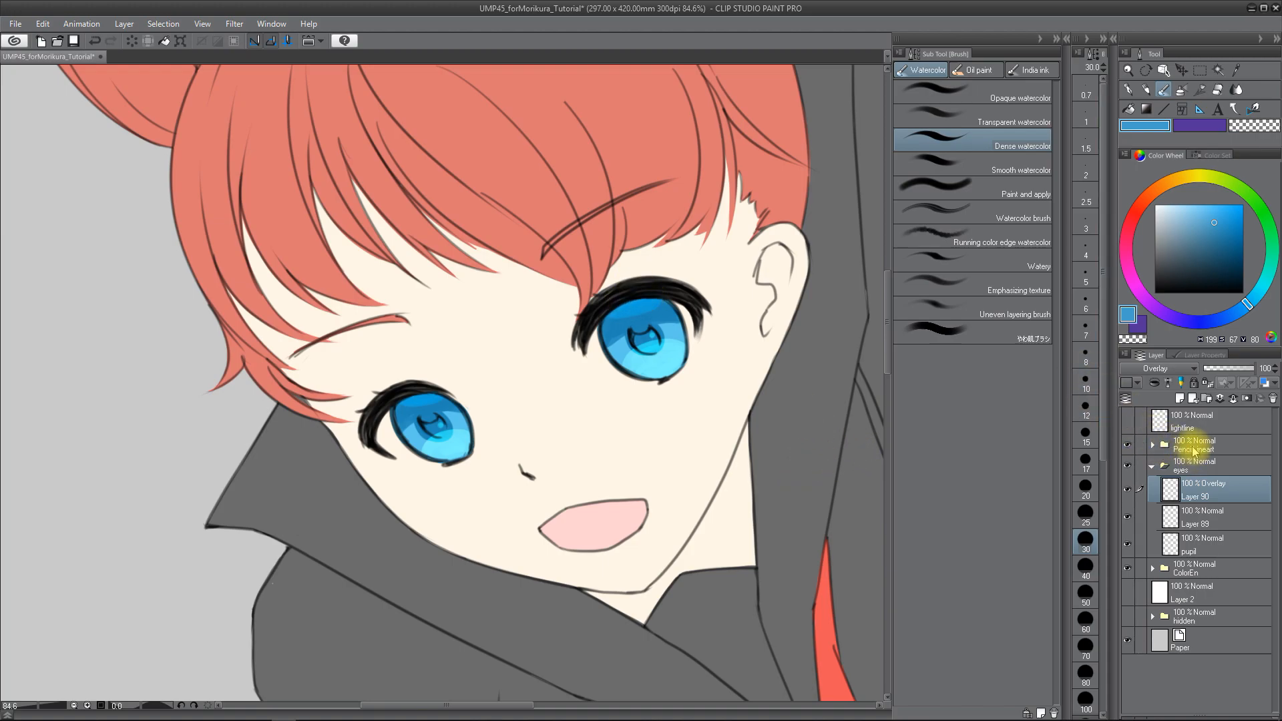
# Step: Add a new layer above the PencilLineart folder and set up the Mapping pen with white for the eye highlights
pyautogui.click(1193, 448)
pyautogui.click(1180, 399)
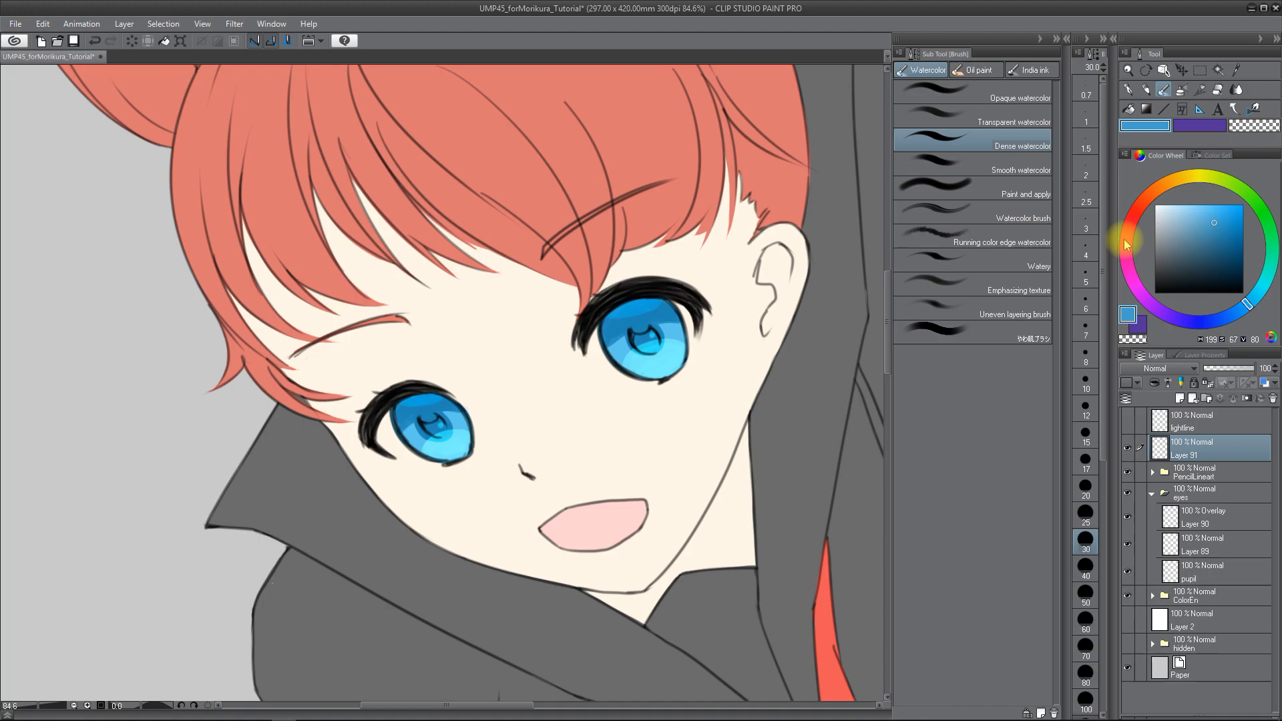
pyautogui.hotkey('ctrl', 'z')
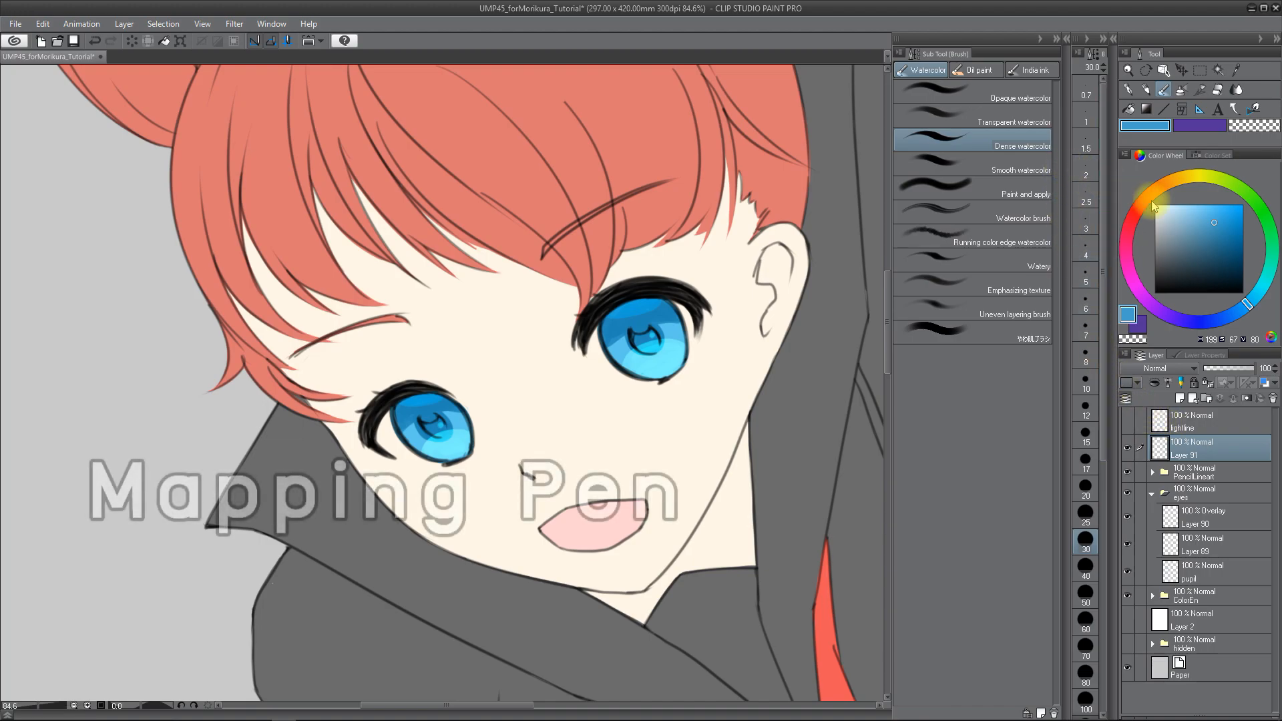
pyautogui.click(1129, 90)
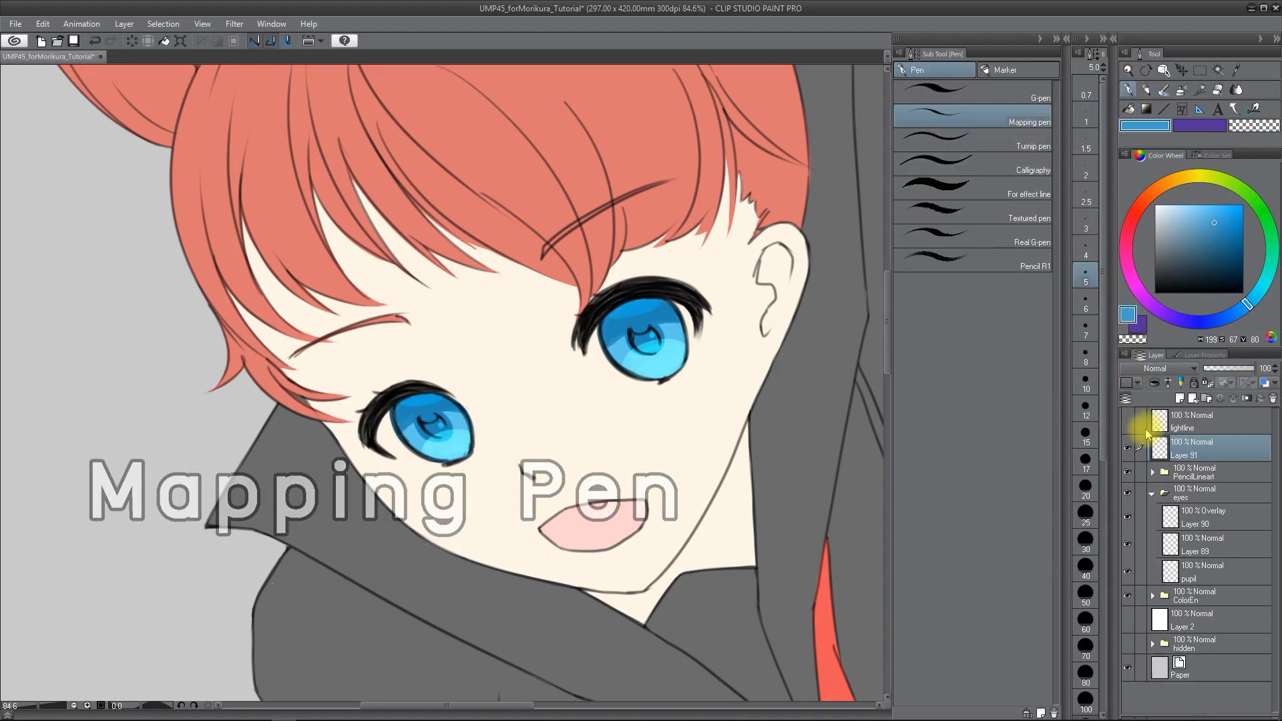
pyautogui.click(1162, 206)
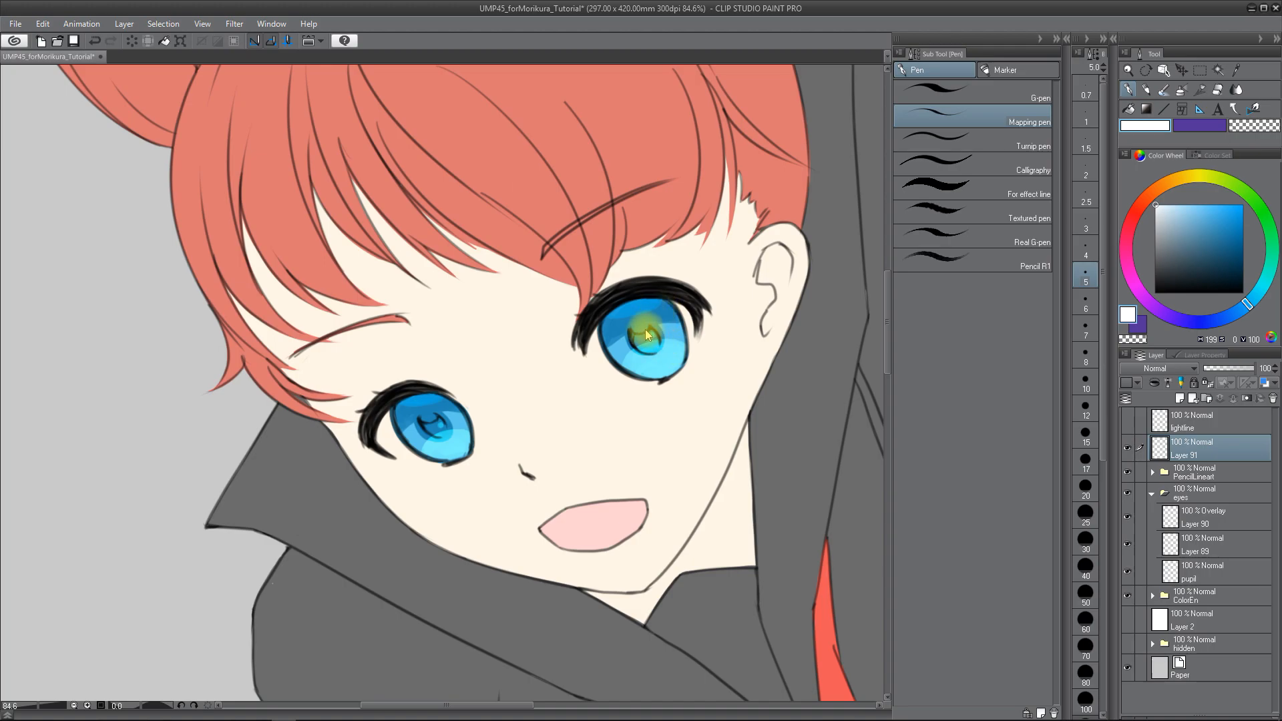
# Step: Dot white highlights on the upper and lower iris of the picture's right-hand eye at brush size 30, redoing the unsatisfactory dot
pyautogui.moveTo(645, 329); pyautogui.dragTo(654, 325)
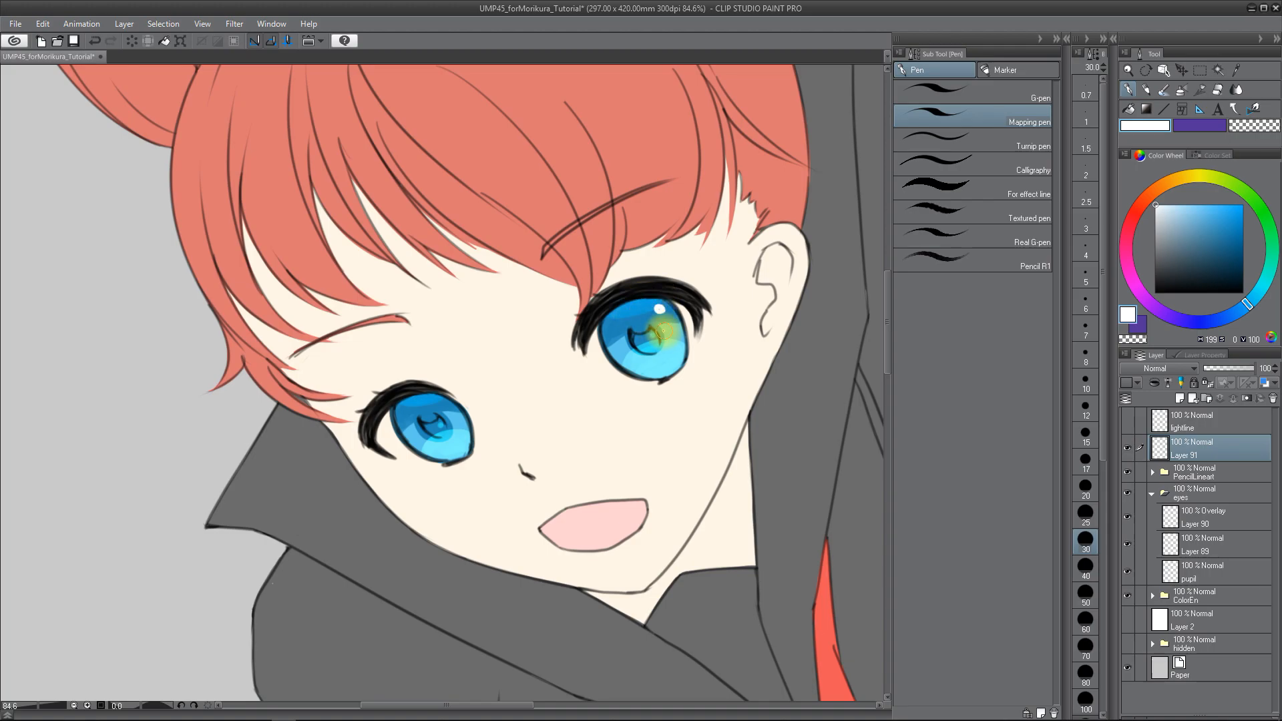
pyautogui.hotkey('ctrl', 'z')
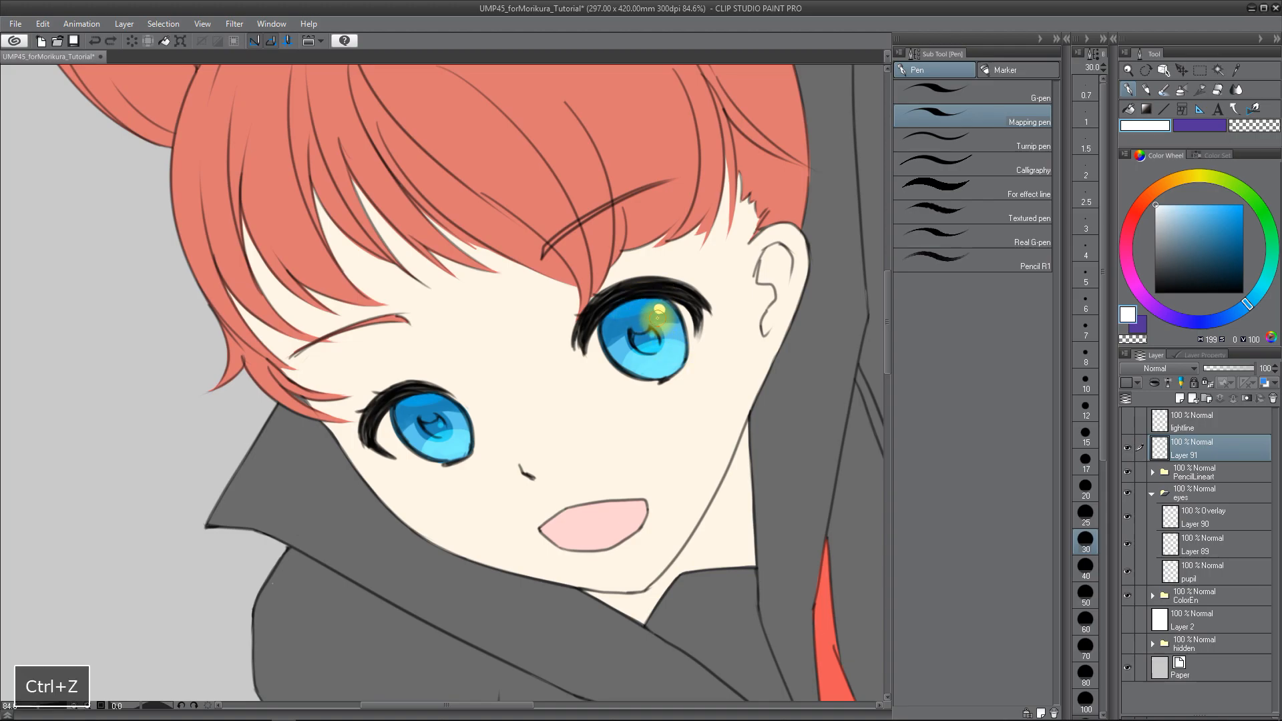
pyautogui.click(655, 319)
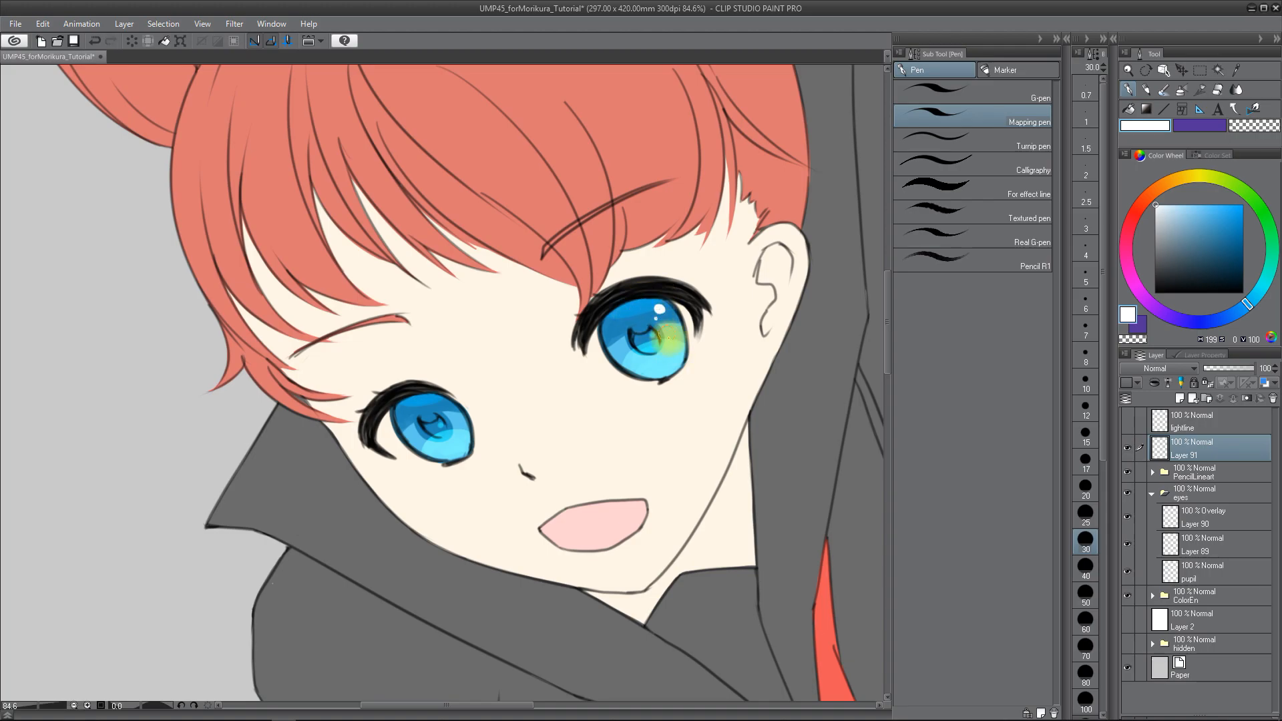
pyautogui.click(622, 367)
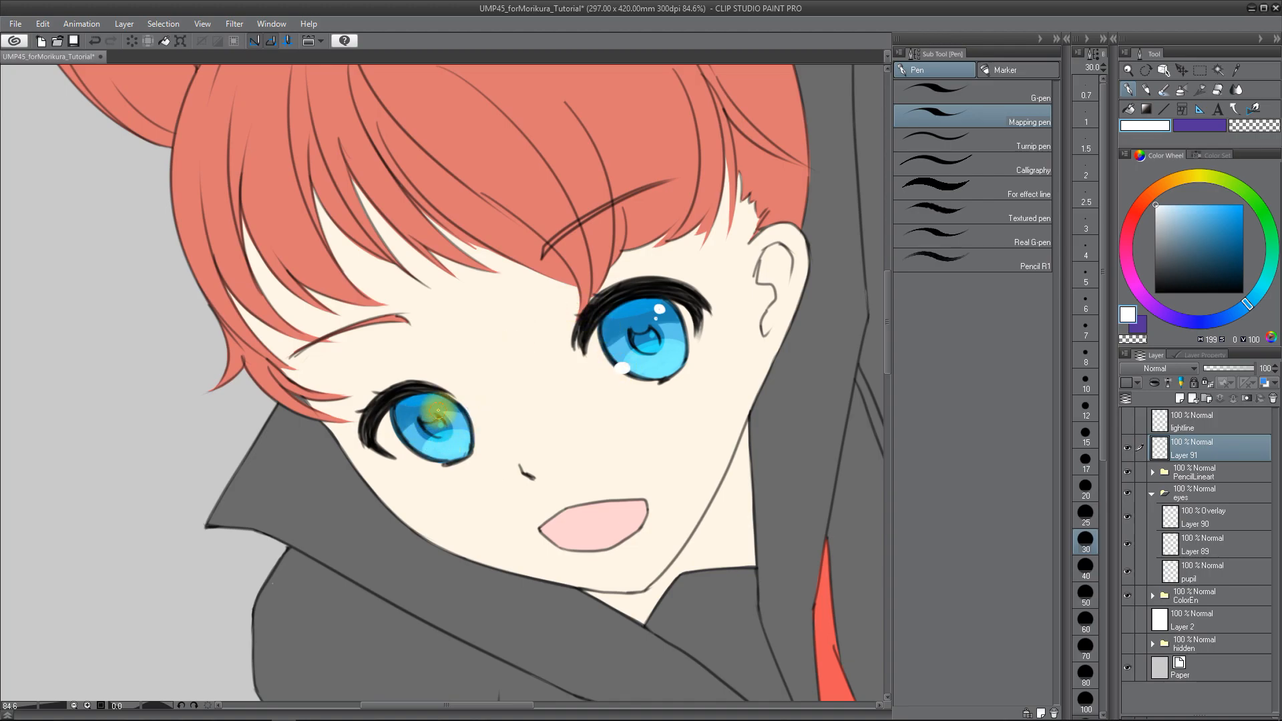
# Step: Dot matching white highlights on the upper and lower iris of the picture's left-hand eye, undoing and redoing misplaced dots
pyautogui.click(441, 404)
pyautogui.hotkey('ctrl', 'z')
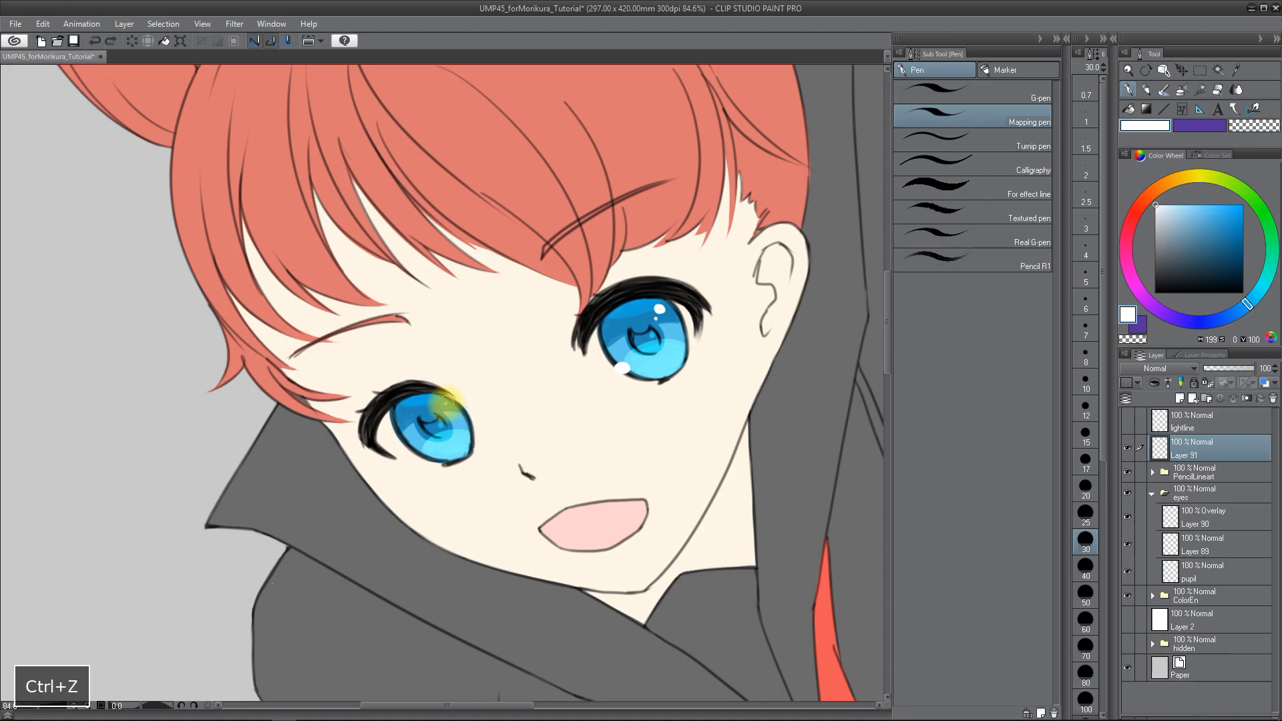
pyautogui.click(443, 404)
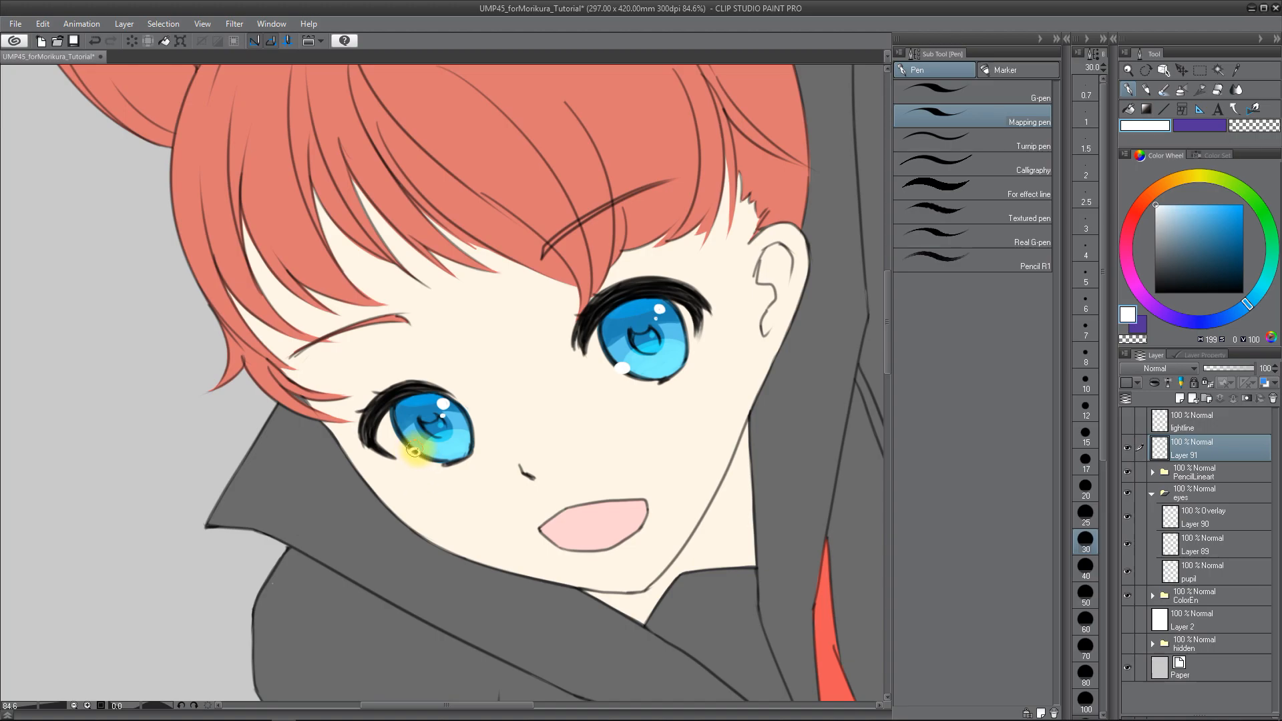
pyautogui.hotkey('ctrl', 'z')
pyautogui.click(408, 445)
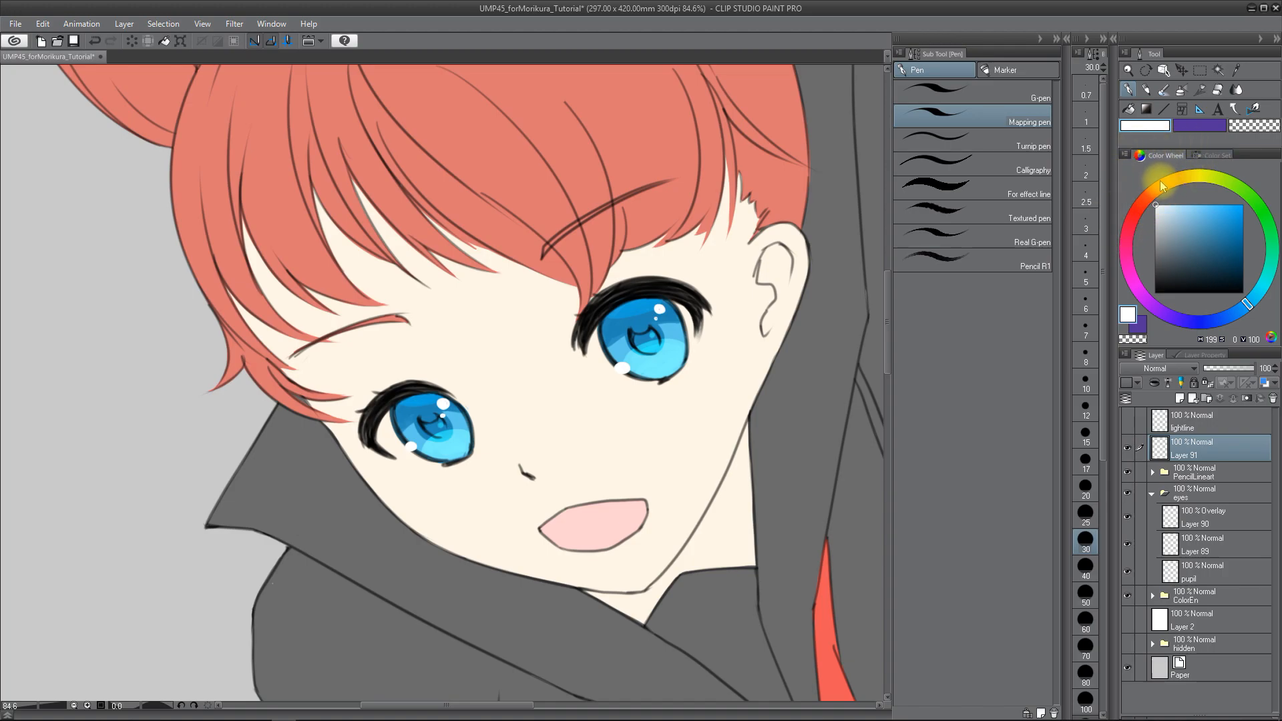
# Step: Pick light pink and light yellow from the standard color set for small accent dots in the irises, and undo the last stroke
pyautogui.click(1196, 154)
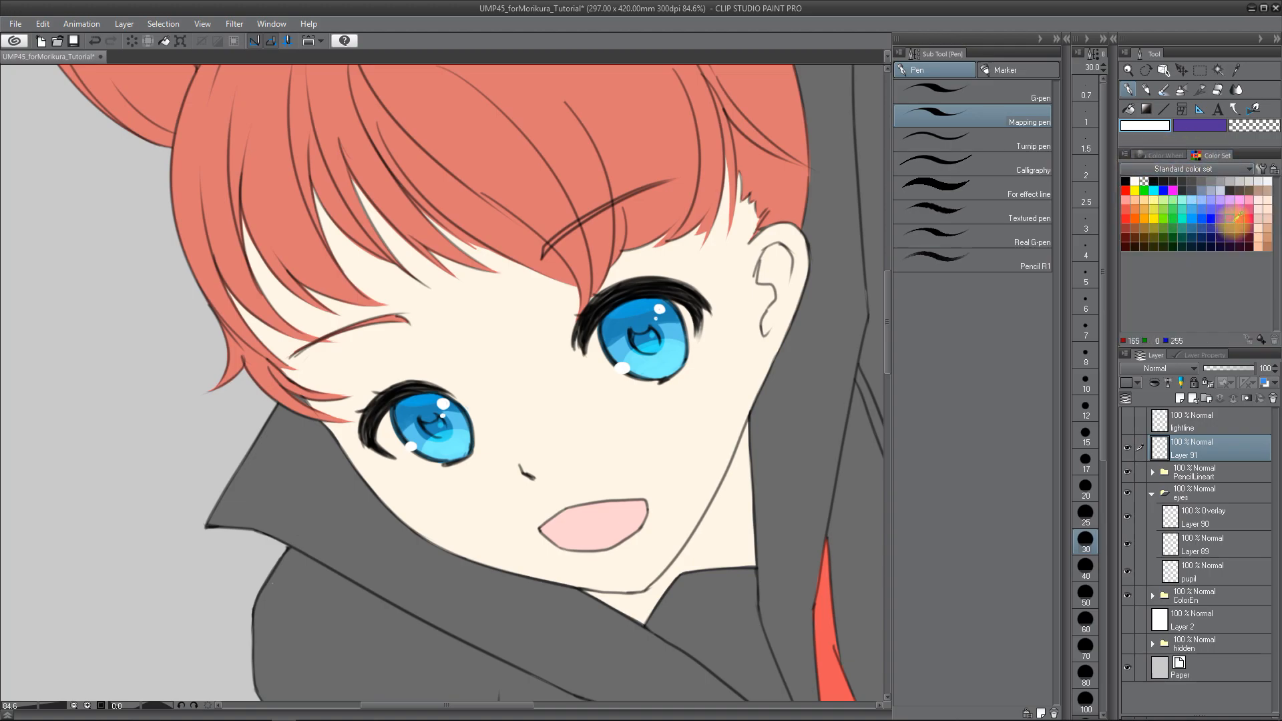
pyautogui.click(1240, 199)
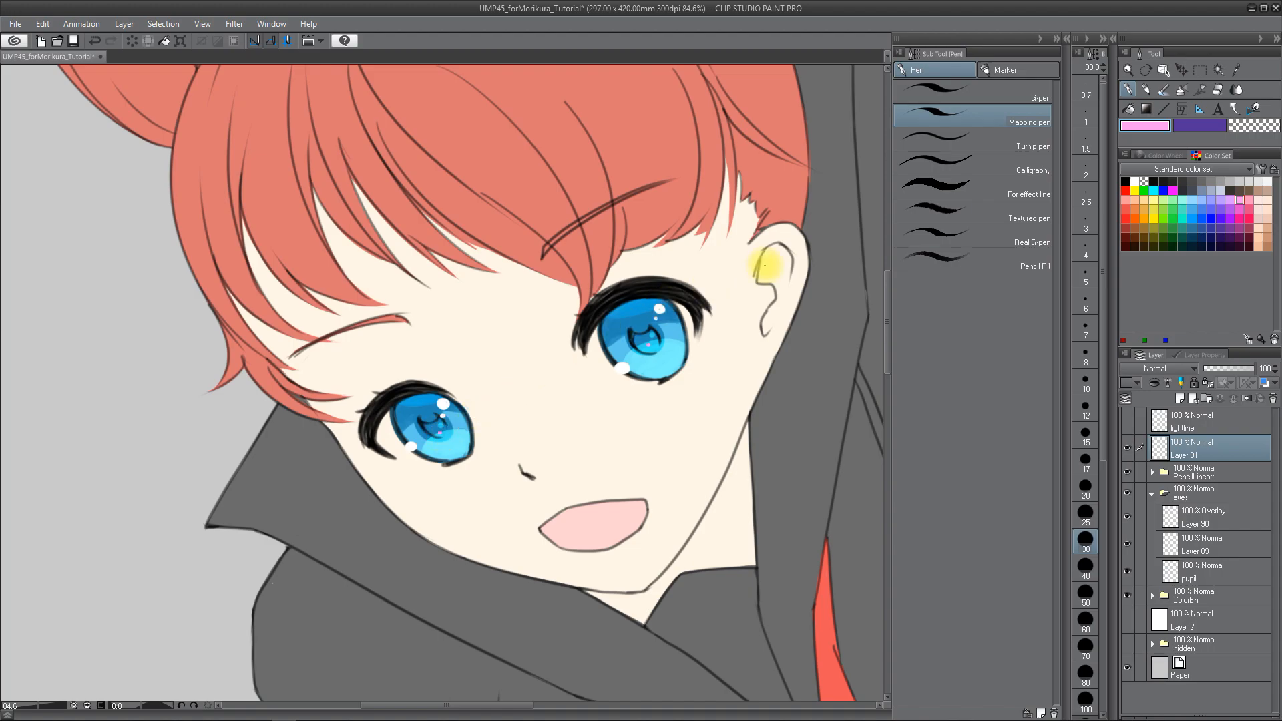
pyautogui.click(1153, 217)
pyautogui.click(1153, 199)
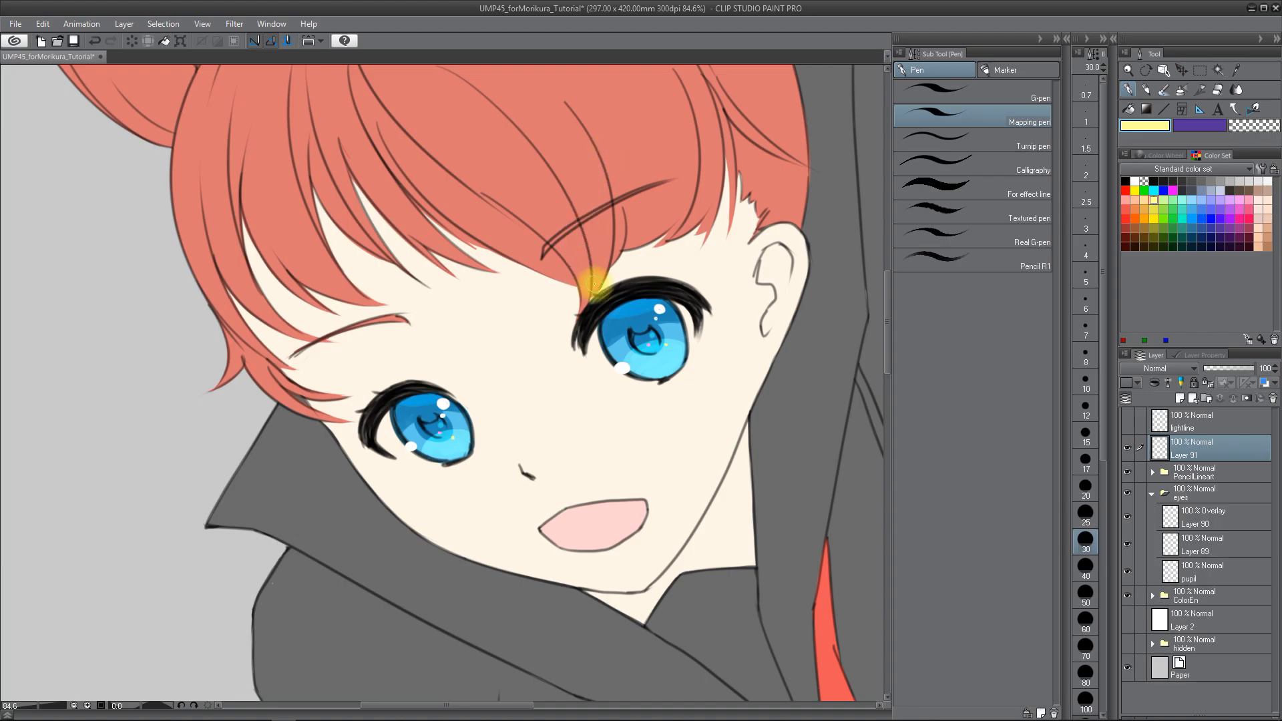
pyautogui.hotkey('ctrl', 'z')
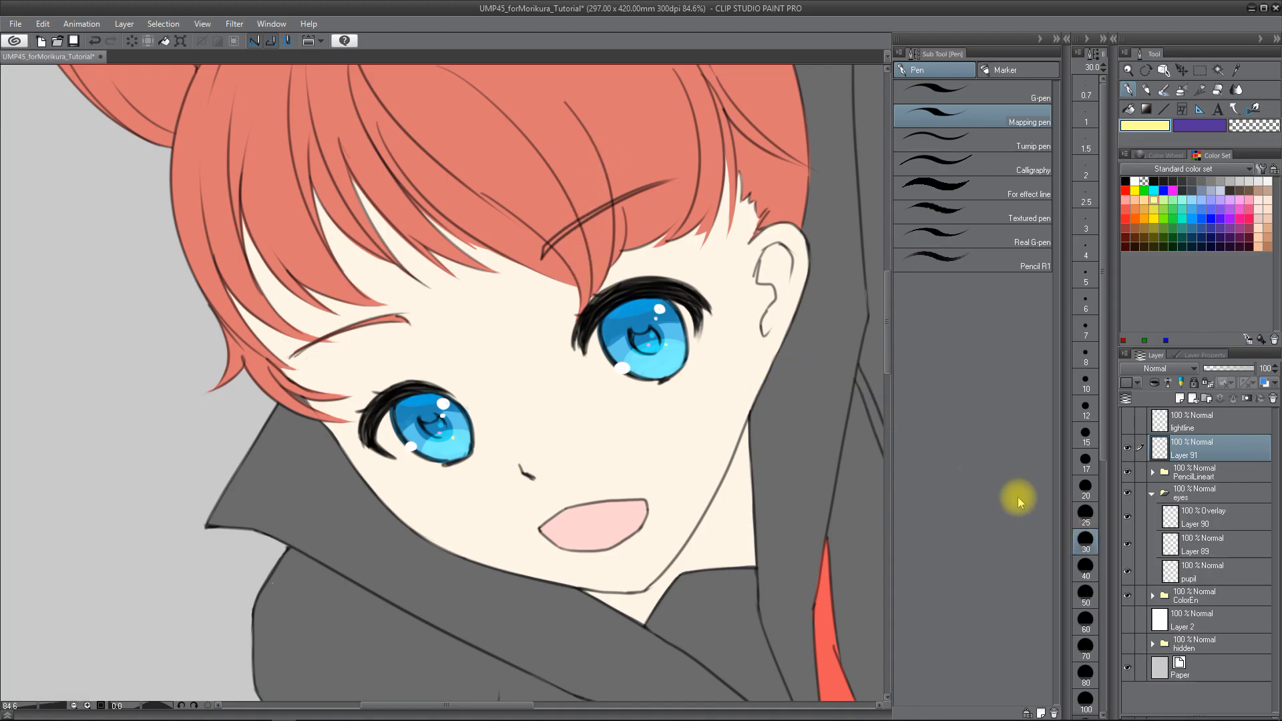
# Step: Add a new layer inside the eyes folder and move it below the pupil layer
pyautogui.click(1184, 580)
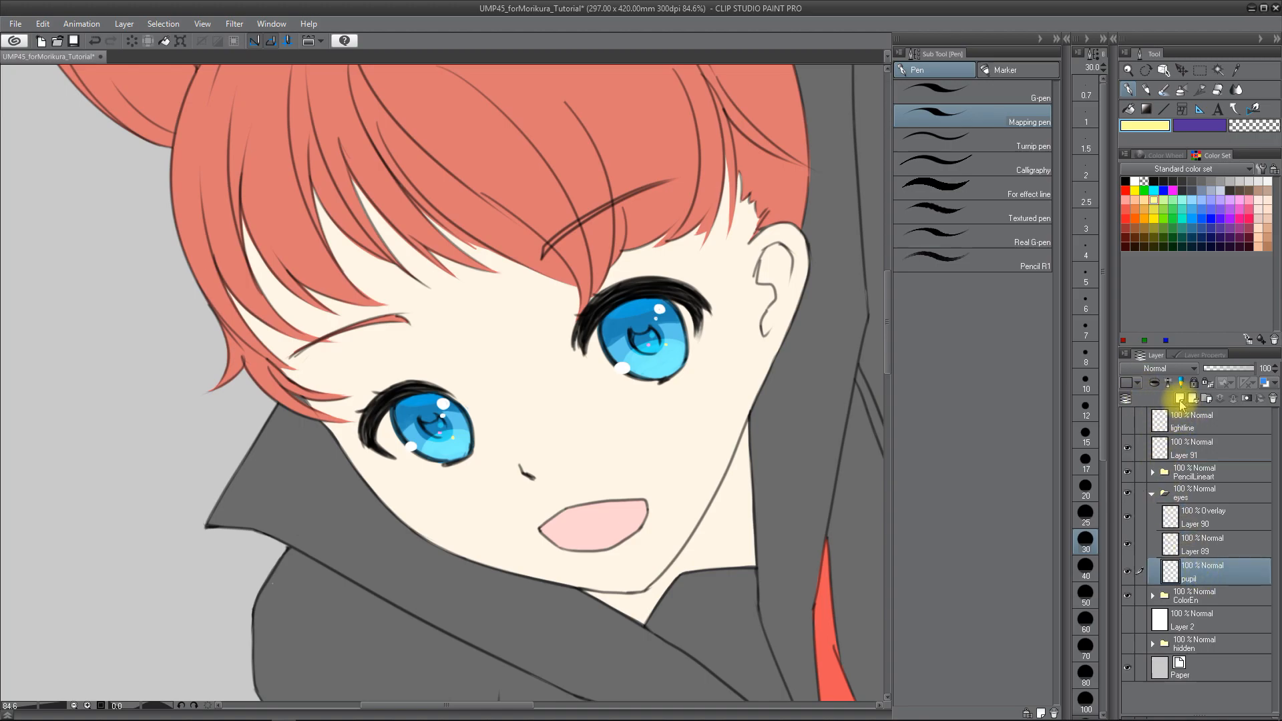
pyautogui.click(1180, 399)
pyautogui.moveTo(1178, 568); pyautogui.dragTo(1195, 608)
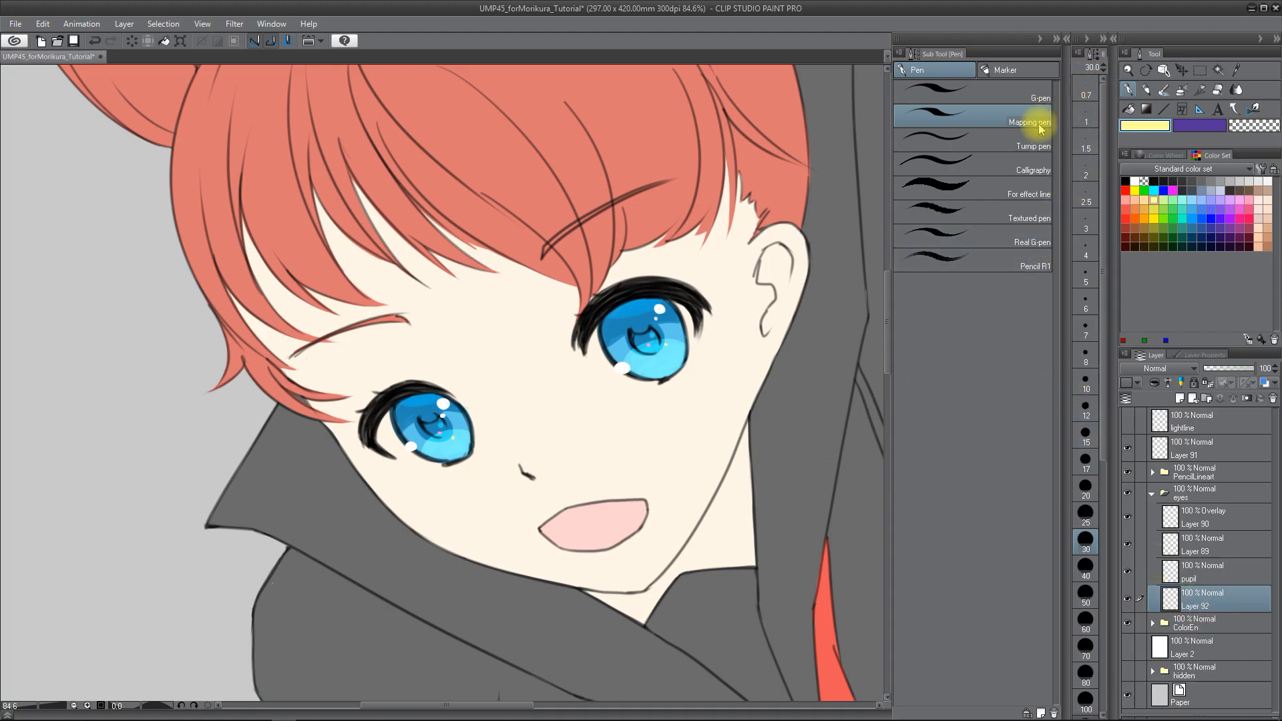
# Step: Paint the whites of both eyes around the irises on the new layer in pure white with the Dense watercolor brush
pyautogui.click(1163, 90)
pyautogui.click(998, 147)
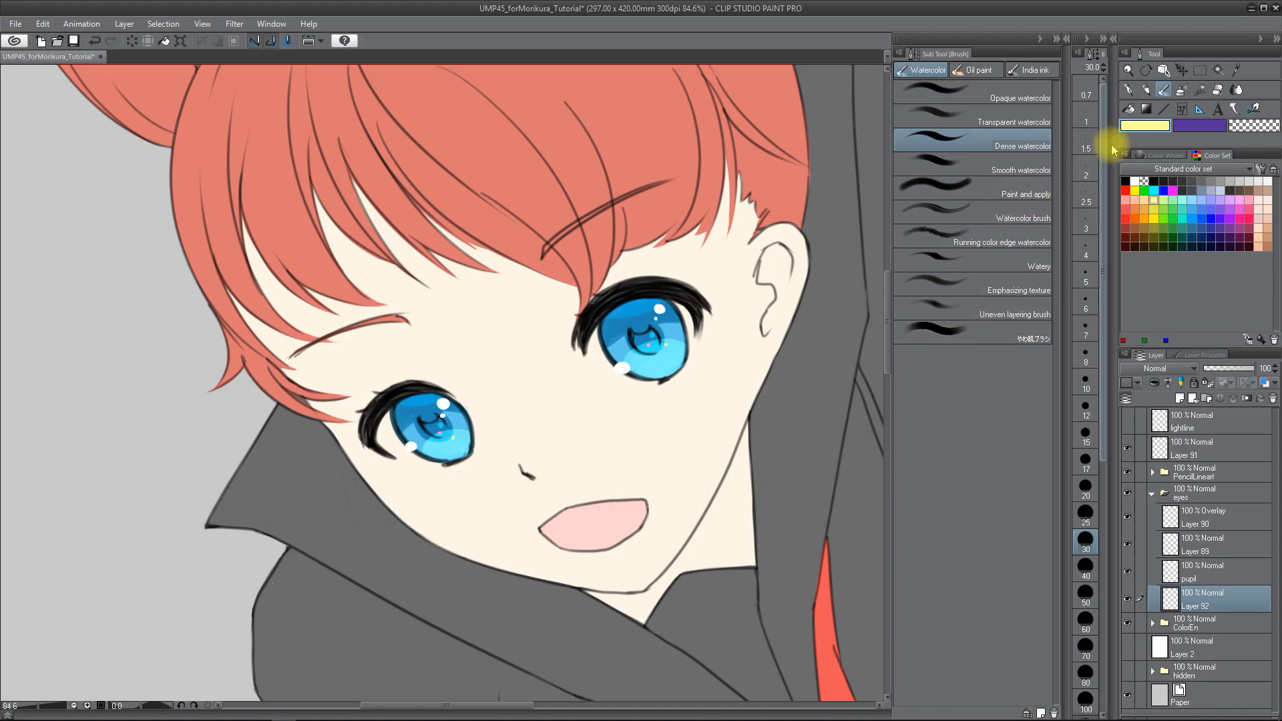
pyautogui.click(1160, 155)
pyautogui.click(1164, 204)
pyautogui.moveTo(1164, 204); pyautogui.dragTo(1146, 195)
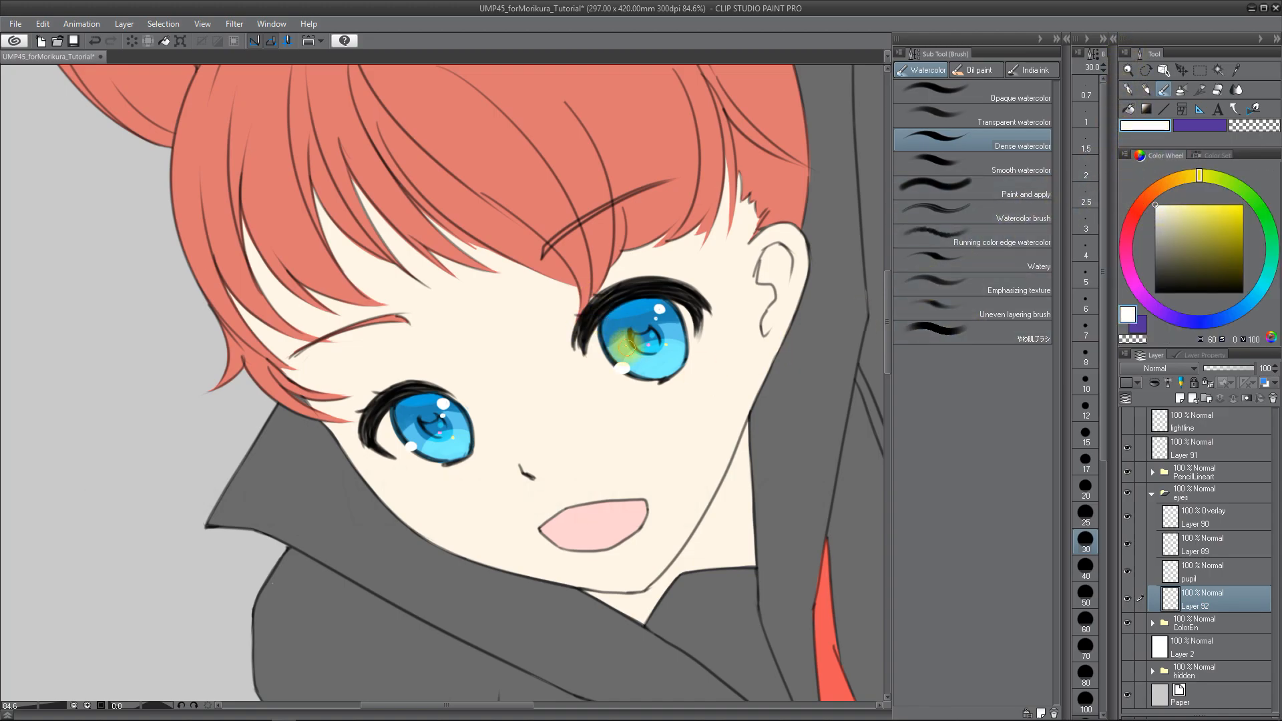
pyautogui.moveTo(602, 358)
pyautogui.mouseDown()
pyautogui.moveTo(591, 326)
pyautogui.moveTo(588, 344)
pyautogui.moveTo(655, 380)
pyautogui.moveTo(607, 362)
pyautogui.moveTo(596, 326)
pyautogui.moveTo(599, 365)
pyautogui.mouseUp()
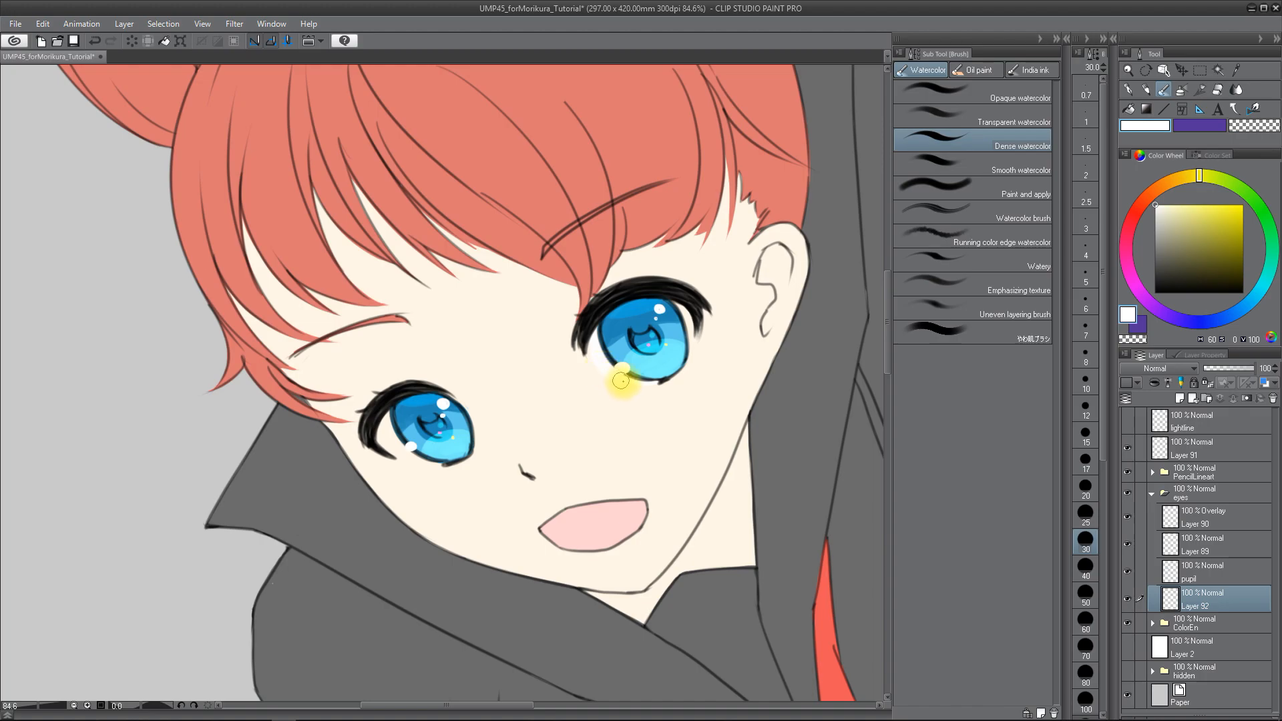
pyautogui.moveTo(698, 339)
pyautogui.mouseDown()
pyautogui.moveTo(673, 302)
pyautogui.moveTo(690, 329)
pyautogui.moveTo(674, 305)
pyautogui.moveTo(690, 338)
pyautogui.moveTo(677, 366)
pyautogui.moveTo(688, 312)
pyautogui.moveTo(694, 336)
pyautogui.moveTo(682, 306)
pyautogui.moveTo(685, 347)
pyautogui.moveTo(687, 307)
pyautogui.moveTo(679, 363)
pyautogui.moveTo(691, 323)
pyautogui.moveTo(688, 340)
pyautogui.moveTo(664, 304)
pyautogui.moveTo(591, 355)
pyautogui.moveTo(605, 312)
pyautogui.moveTo(468, 382)
pyautogui.moveTo(358, 417)
pyautogui.moveTo(434, 461)
pyautogui.moveTo(386, 441)
pyautogui.moveTo(388, 415)
pyautogui.moveTo(403, 443)
pyautogui.moveTo(388, 412)
pyautogui.moveTo(394, 450)
pyautogui.moveTo(442, 466)
pyautogui.moveTo(387, 445)
pyautogui.moveTo(387, 430)
pyautogui.moveTo(389, 449)
pyautogui.moveTo(382, 414)
pyautogui.moveTo(458, 398)
pyautogui.moveTo(438, 399)
pyautogui.moveTo(470, 420)
pyautogui.moveTo(460, 454)
pyautogui.moveTo(376, 436)
pyautogui.moveTo(421, 461)
pyautogui.moveTo(434, 456)
pyautogui.moveTo(388, 430)
pyautogui.mouseUp()
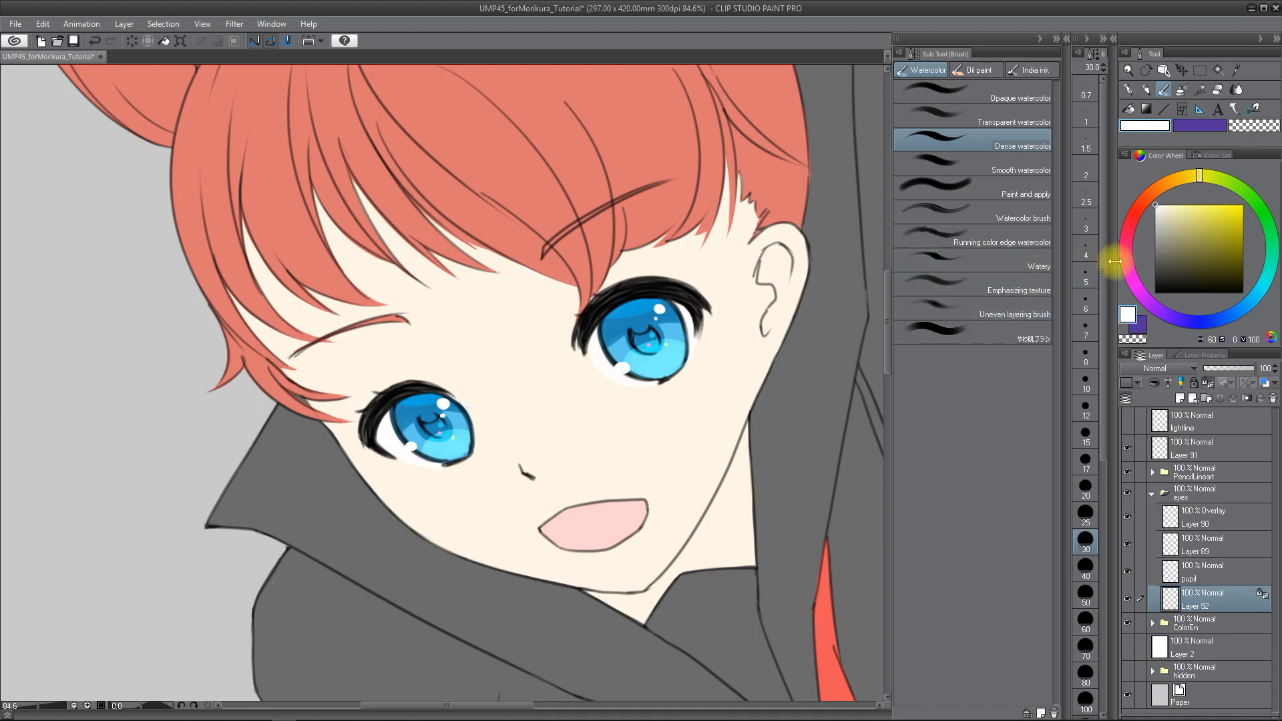
# Step: Choose a pale violet, H 259, S 25, V 94, as the shading color for the eye whites
pyautogui.click(1155, 229)
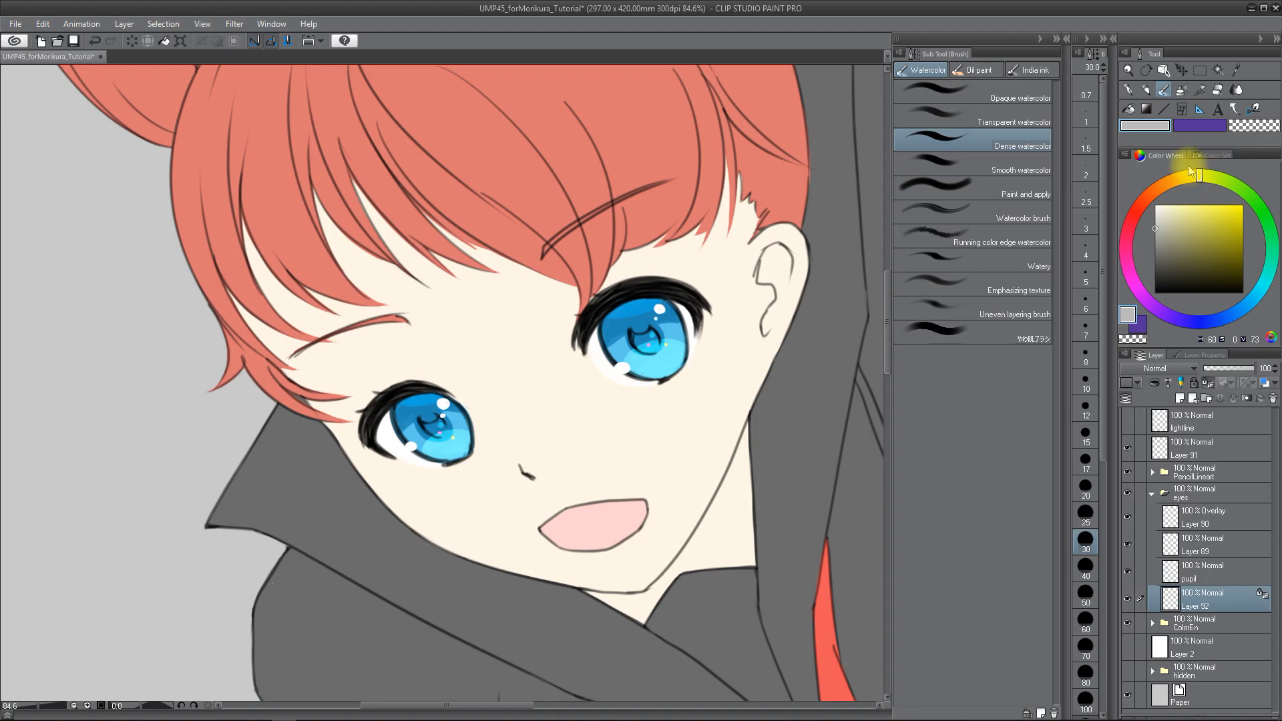
pyautogui.click(1199, 157)
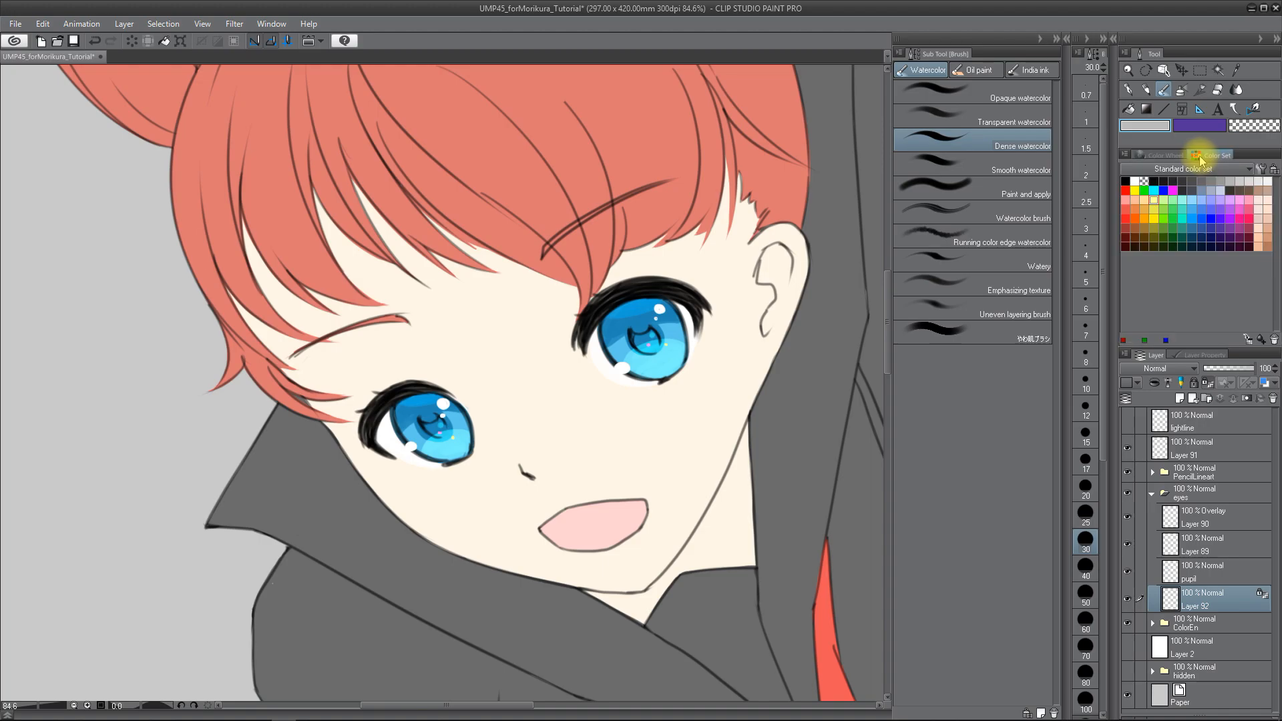
pyautogui.click(1220, 200)
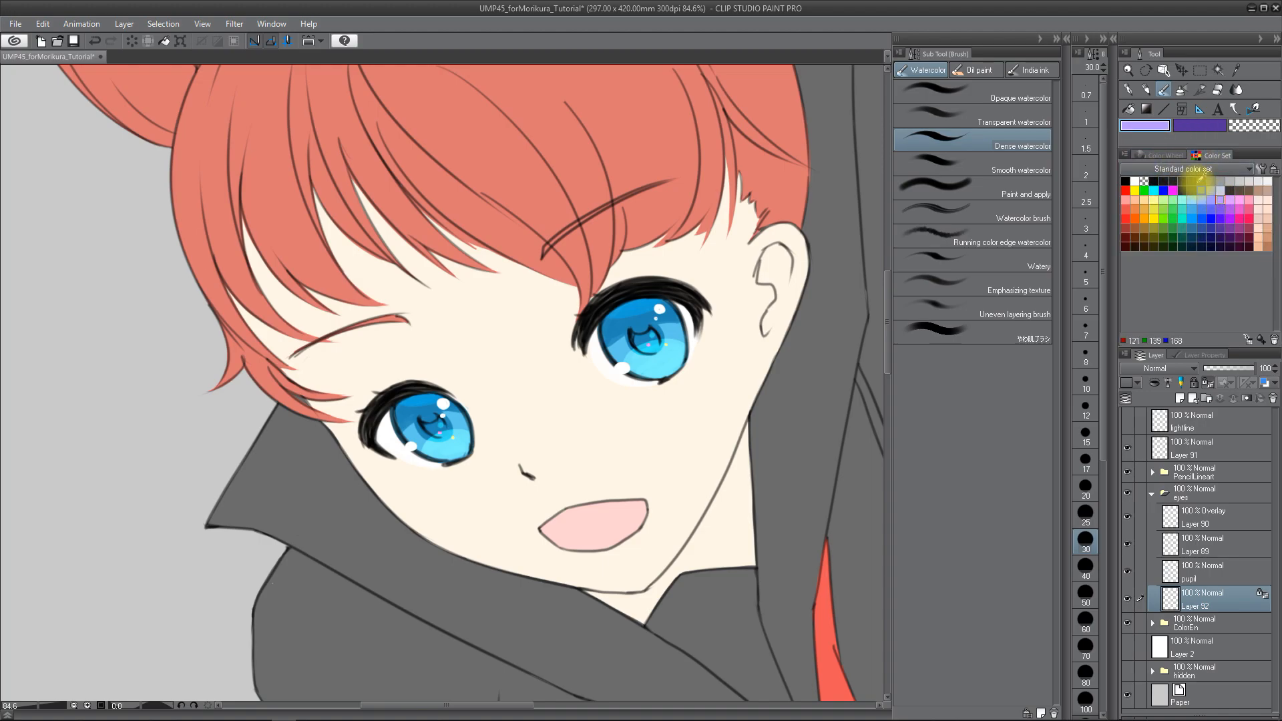
pyautogui.click(1167, 155)
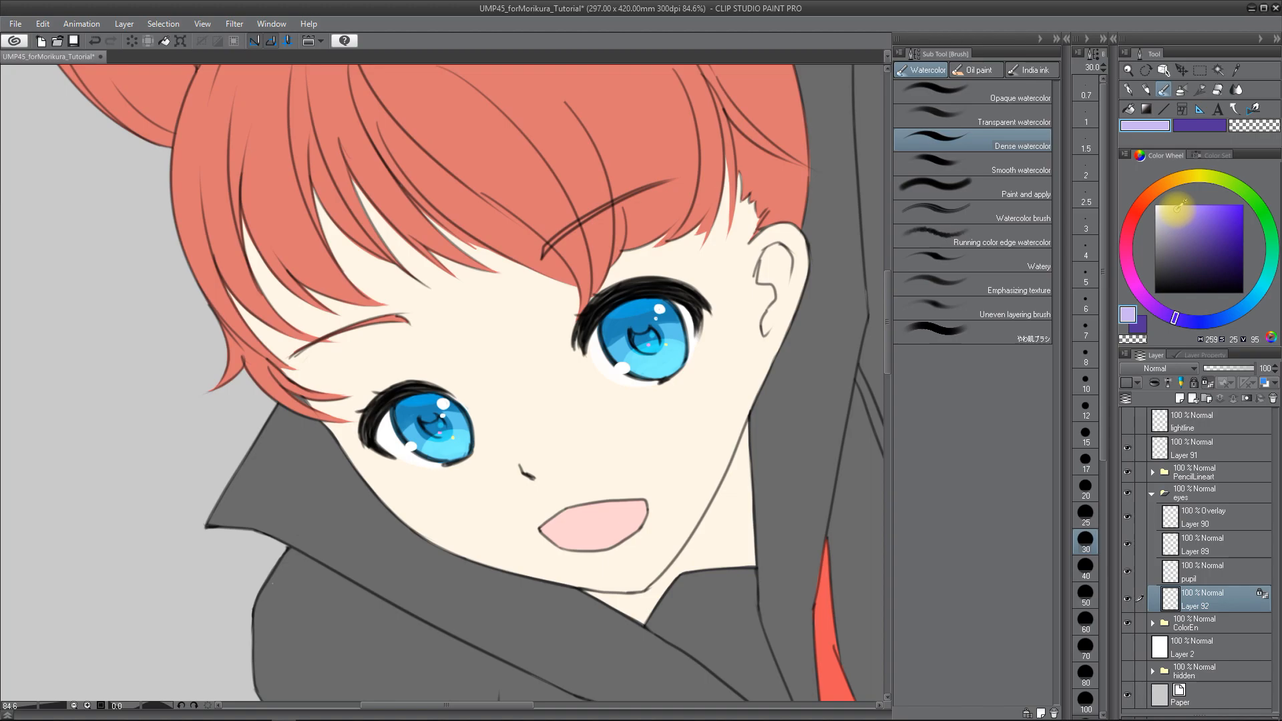
pyautogui.moveTo(1177, 209); pyautogui.dragTo(1176, 210)
# Step: Try shading the edges of both eye whites in pale violet directly on the white base layer, and undo the strokes
pyautogui.moveTo(609, 380); pyautogui.dragTo(638, 383)
pyautogui.moveTo(596, 343)
pyautogui.mouseDown()
pyautogui.moveTo(651, 319)
pyautogui.moveTo(700, 332)
pyautogui.mouseUp()
pyautogui.hotkey('ctrl', 'z')
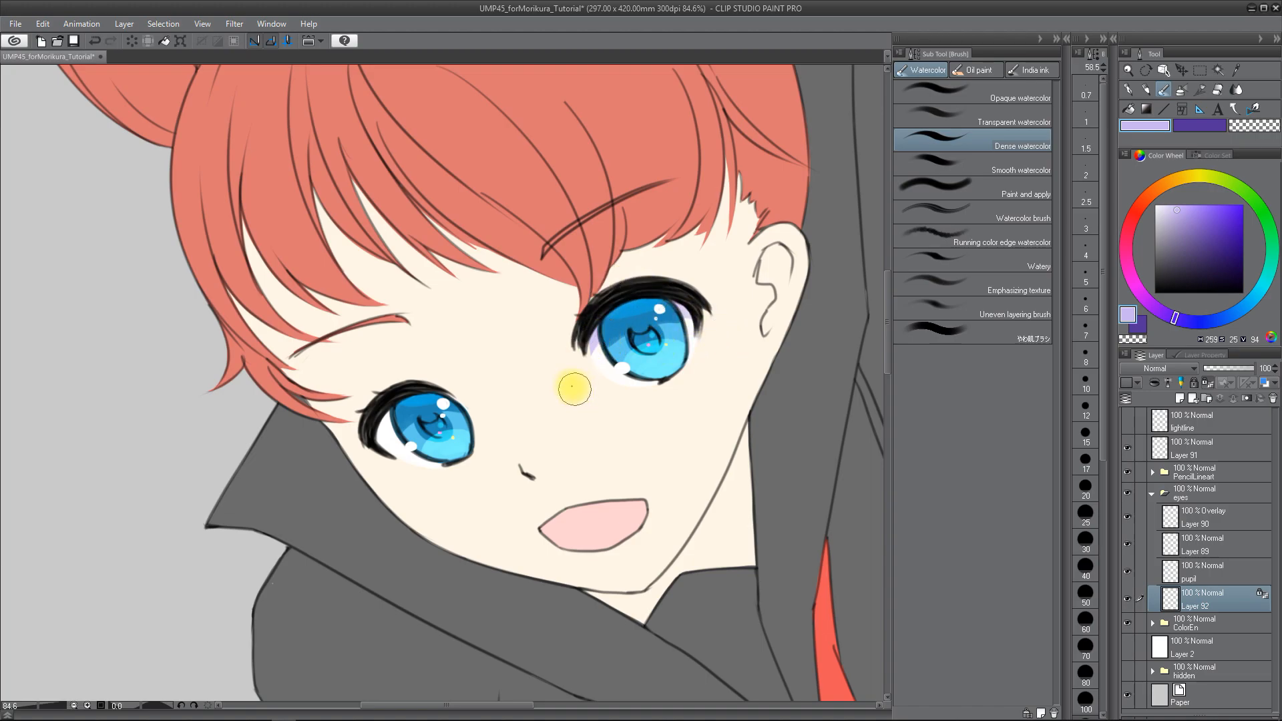
pyautogui.moveTo(371, 450)
pyautogui.mouseDown()
pyautogui.moveTo(395, 412)
pyautogui.moveTo(444, 398)
pyautogui.moveTo(454, 420)
pyautogui.moveTo(378, 450)
pyautogui.mouseUp()
pyautogui.moveTo(463, 409)
pyautogui.mouseDown()
pyautogui.moveTo(375, 446)
pyautogui.moveTo(403, 423)
pyautogui.moveTo(443, 416)
pyautogui.moveTo(381, 446)
pyautogui.moveTo(477, 407)
pyautogui.moveTo(424, 416)
pyautogui.moveTo(379, 451)
pyautogui.moveTo(437, 402)
pyautogui.moveTo(429, 418)
pyautogui.moveTo(404, 412)
pyautogui.moveTo(379, 461)
pyautogui.mouseUp()
pyautogui.hotkey('ctrl', 'z')
pyautogui.moveTo(402, 420); pyautogui.dragTo(379, 461)
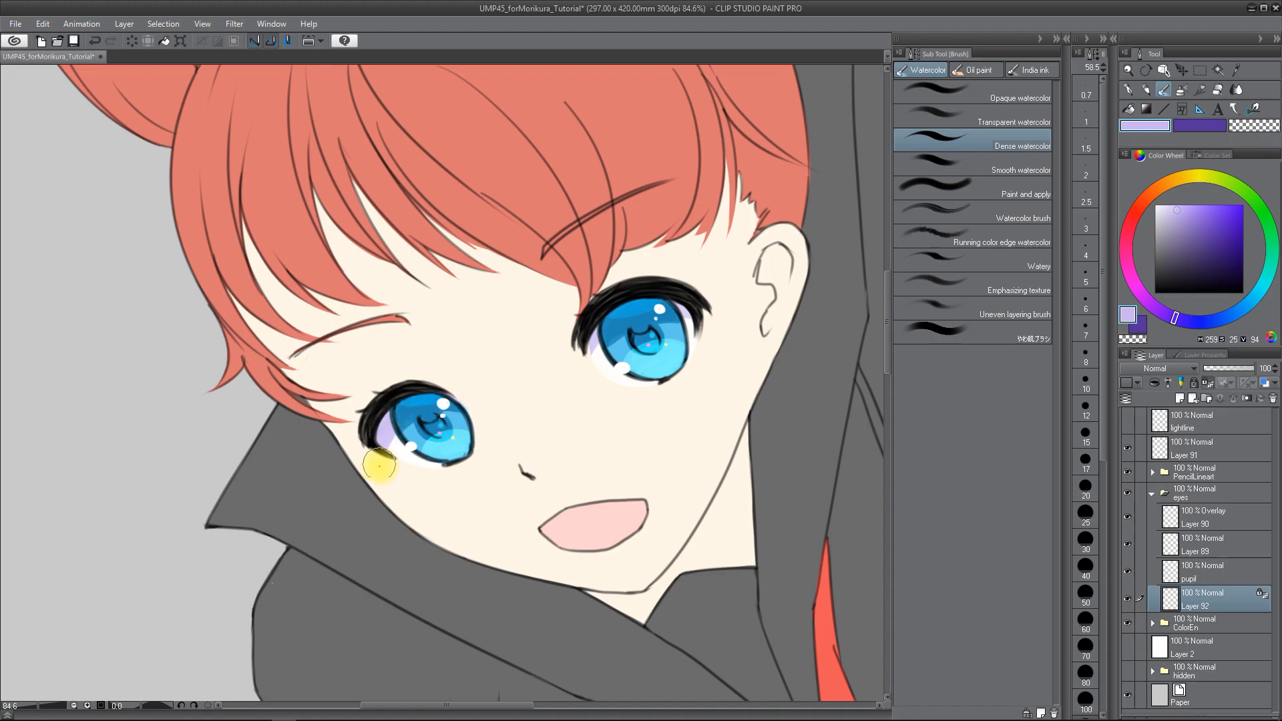
pyautogui.moveTo(580, 359)
pyautogui.mouseDown()
pyautogui.moveTo(630, 324)
pyautogui.moveTo(598, 339)
pyautogui.moveTo(590, 386)
pyautogui.moveTo(591, 343)
pyautogui.moveTo(648, 308)
pyautogui.mouseUp()
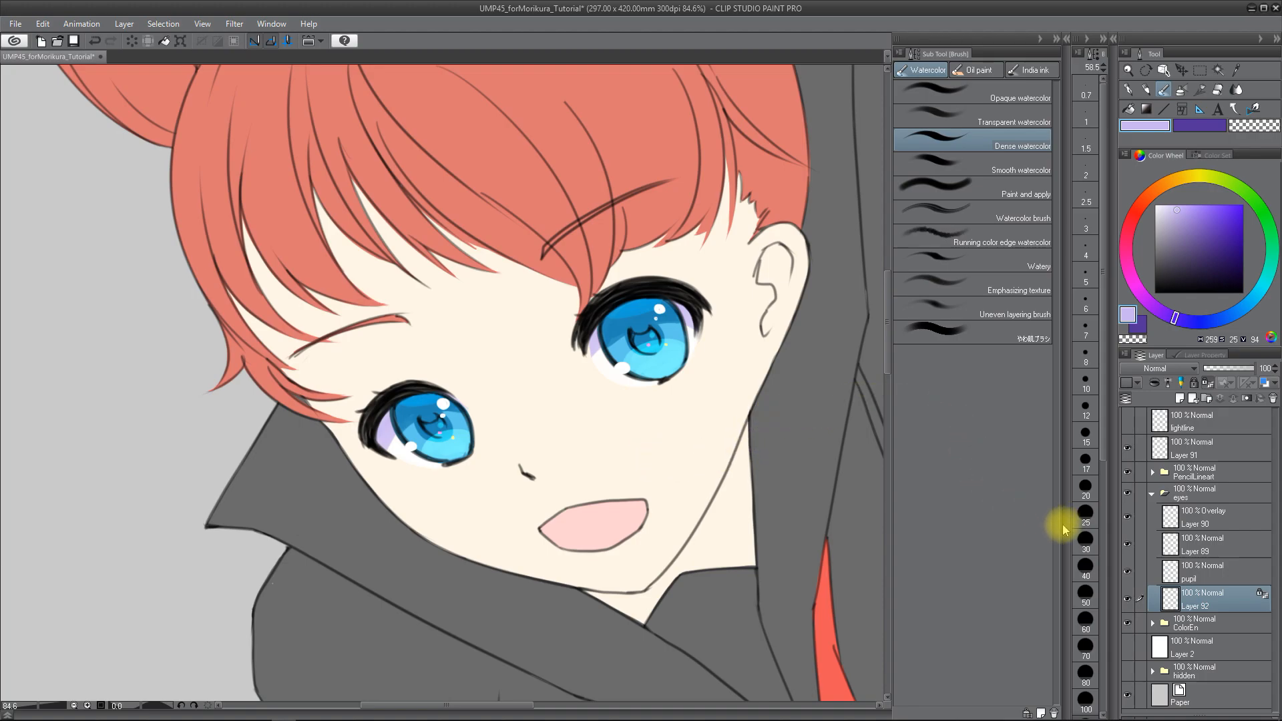
pyautogui.hotkey('ctrl', 'z')
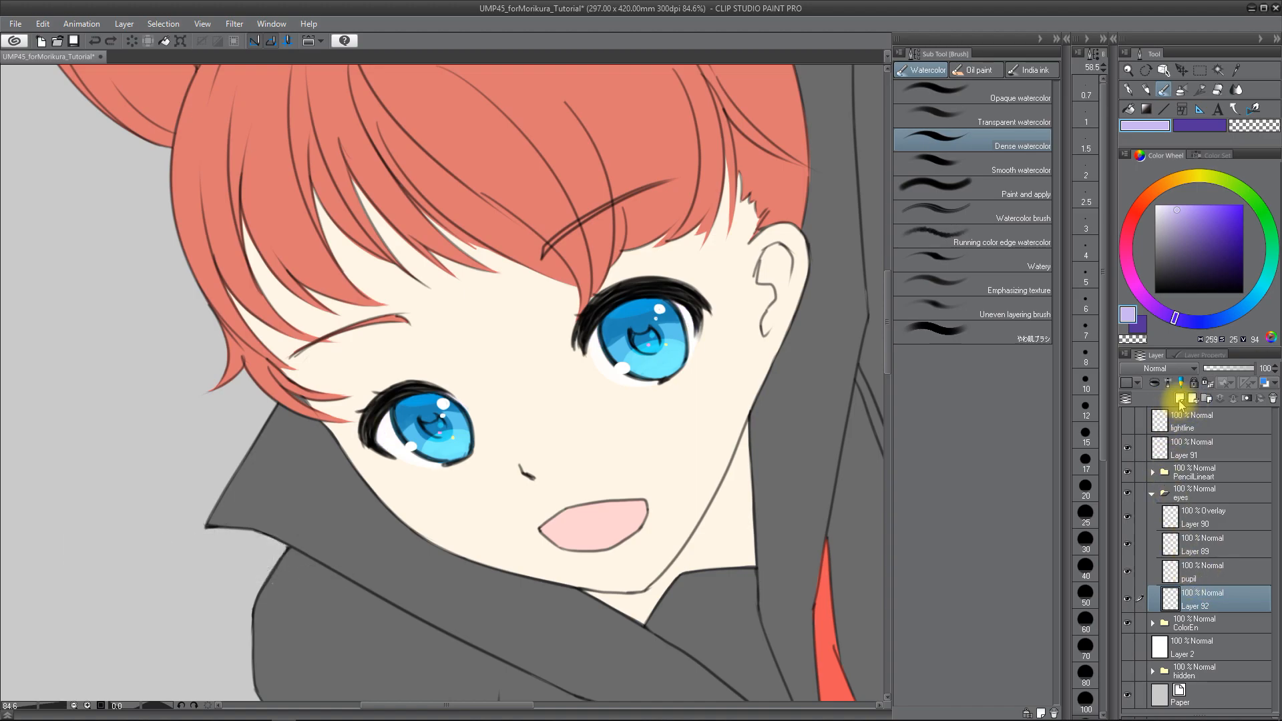
# Step: Shade the edges of both eye whites in pale violet on a new layer clipped to the whites layer, and merge it down
pyautogui.click(1181, 399)
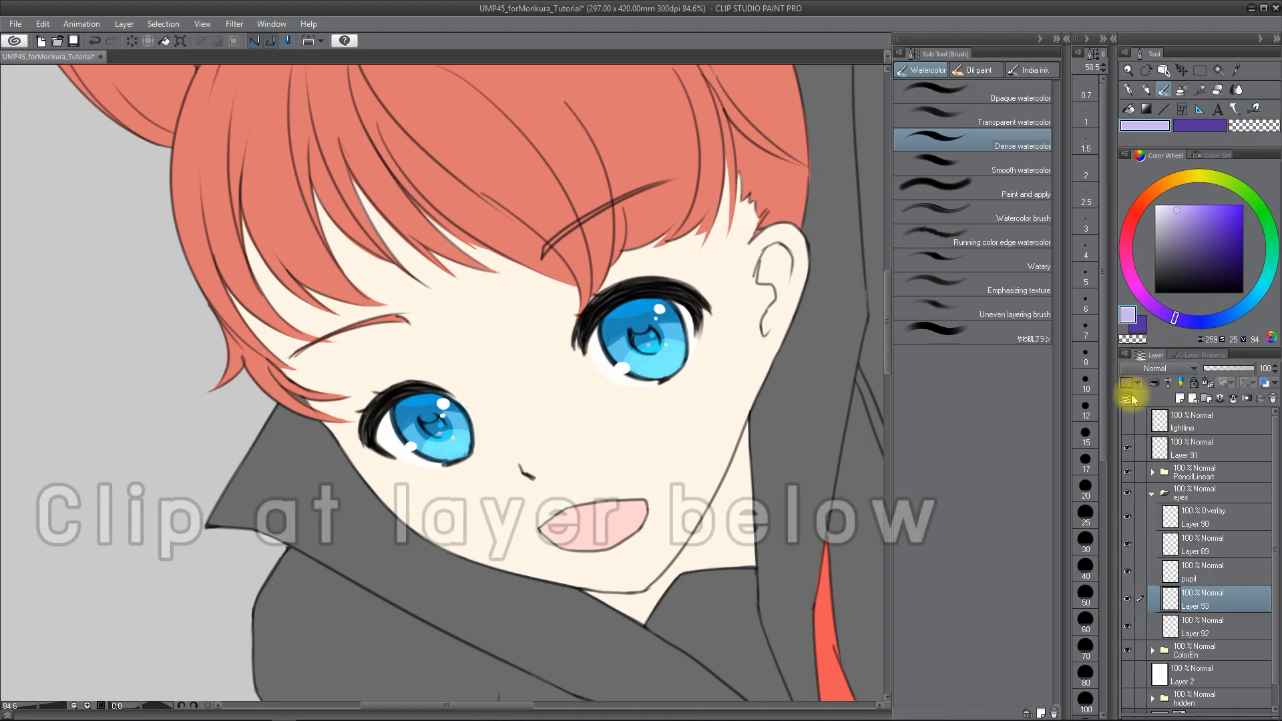
pyautogui.click(1154, 382)
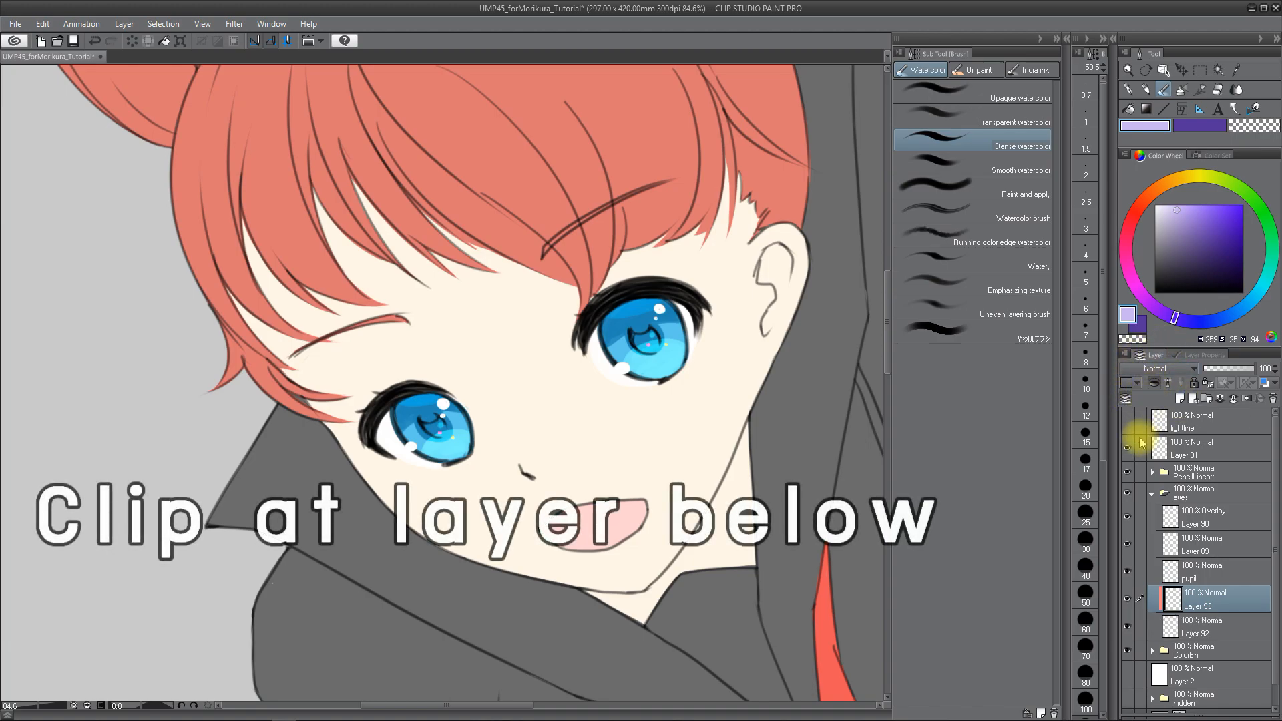
pyautogui.moveTo(628, 367)
pyautogui.mouseDown()
pyautogui.moveTo(610, 343)
pyautogui.moveTo(587, 358)
pyautogui.moveTo(598, 340)
pyautogui.mouseUp()
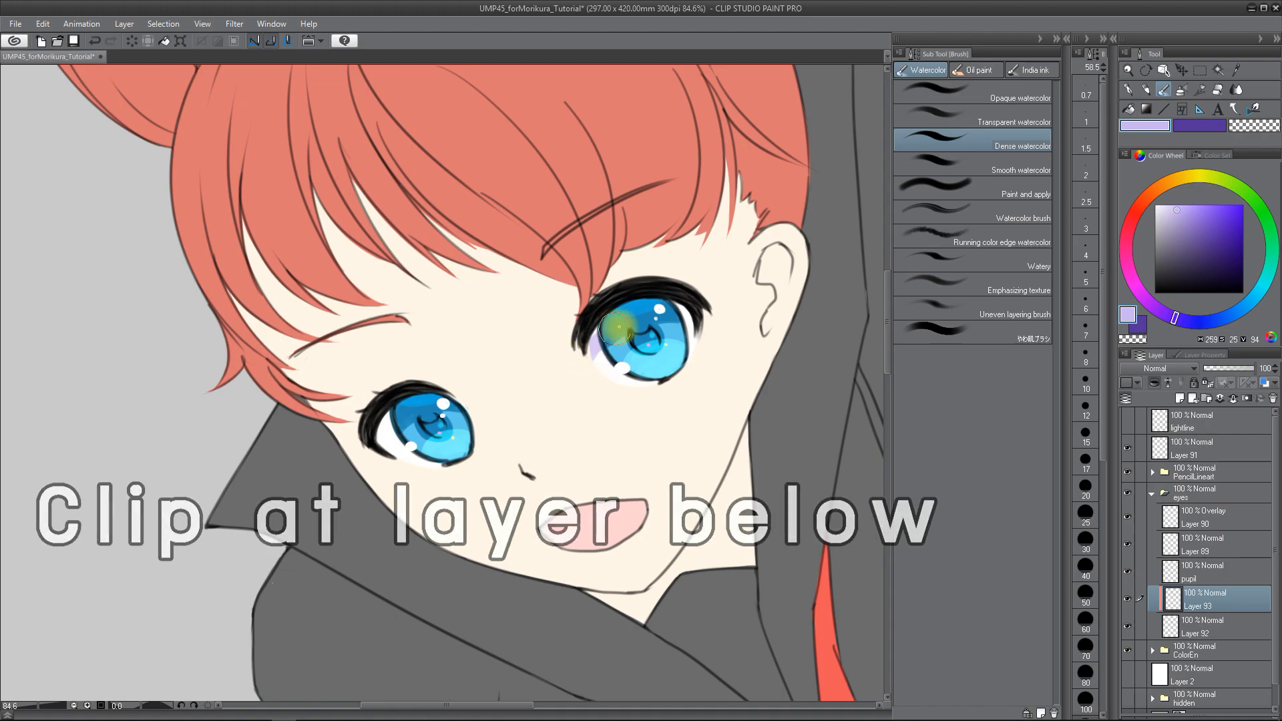
pyautogui.hotkey('ctrl', 'z')
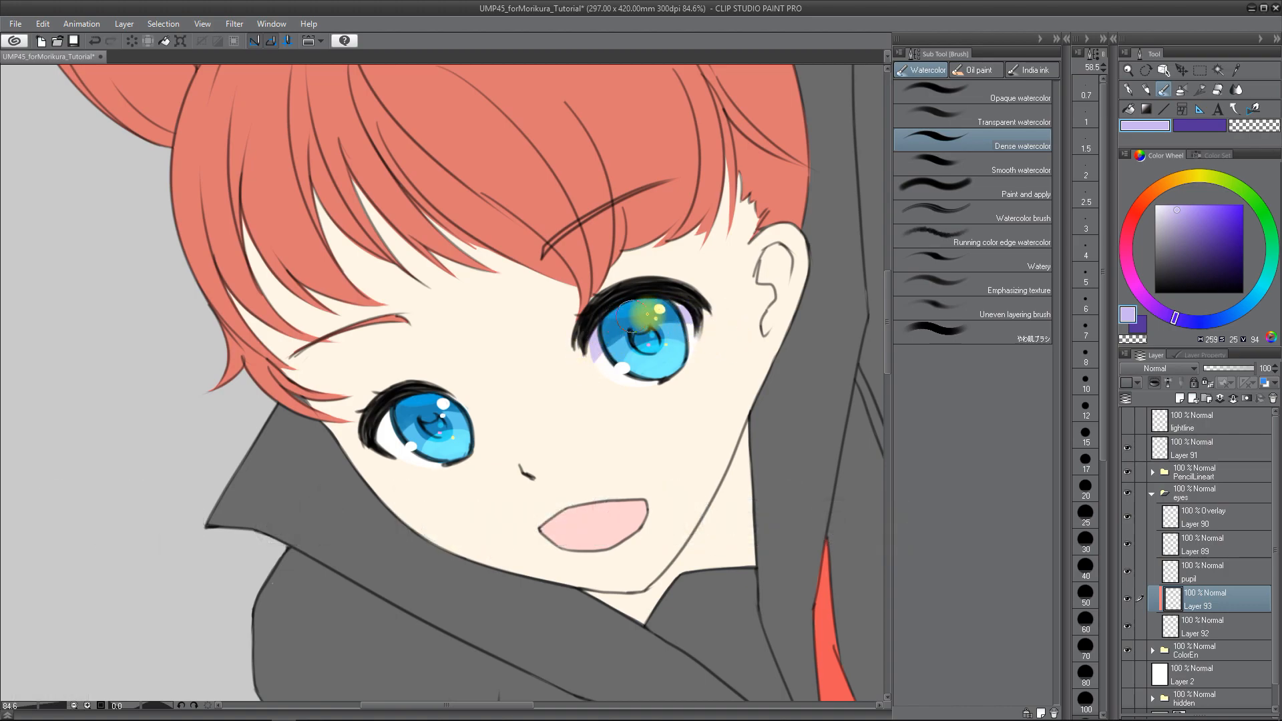
pyautogui.moveTo(392, 441); pyautogui.dragTo(380, 438)
pyautogui.moveTo(454, 400); pyautogui.dragTo(464, 407)
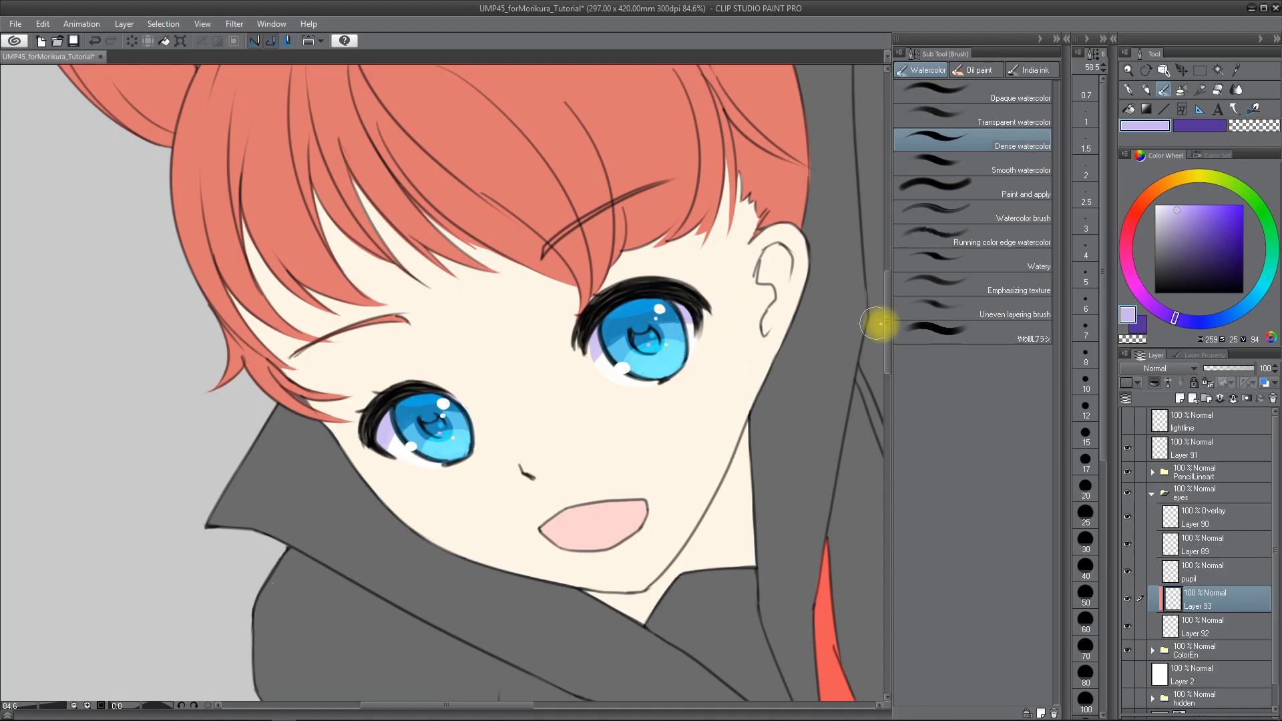
pyautogui.click(1234, 399)
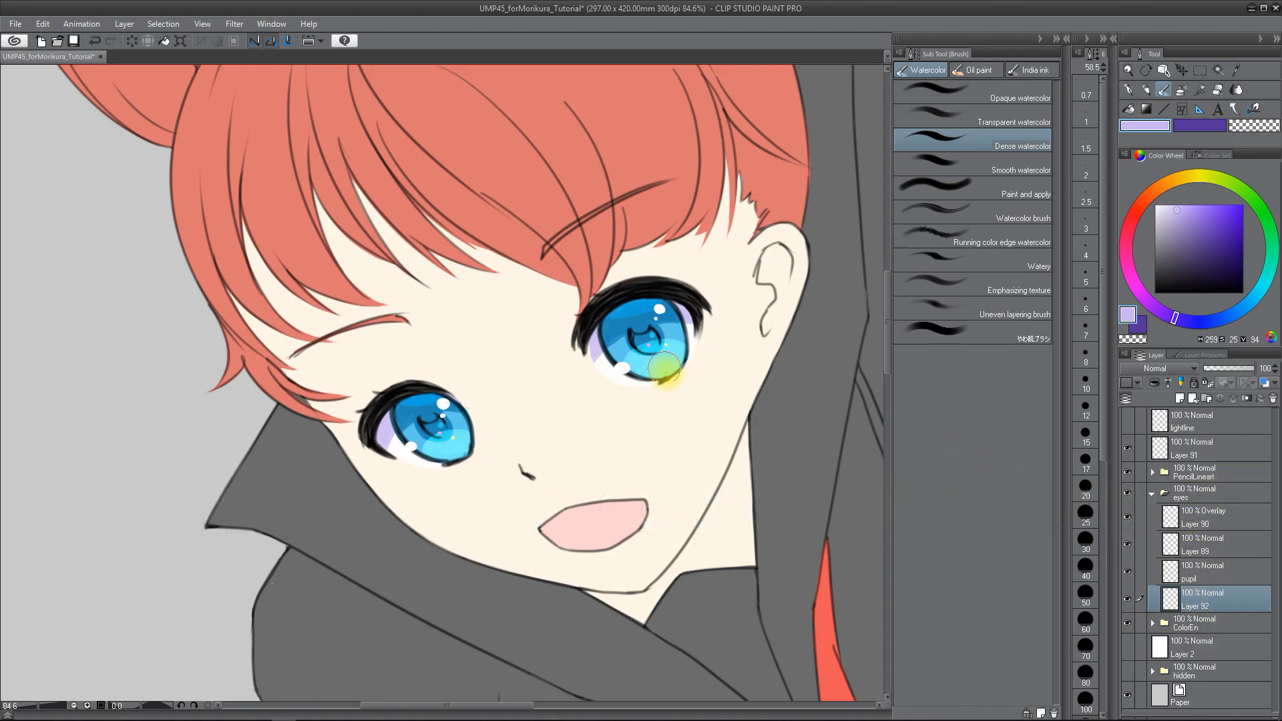
# Step: Combine the Overlay layer Layer 90, Layer 89 and the pupil layer into a single layer
pyautogui.moveTo(729, 484); pyautogui.dragTo(657, 447)
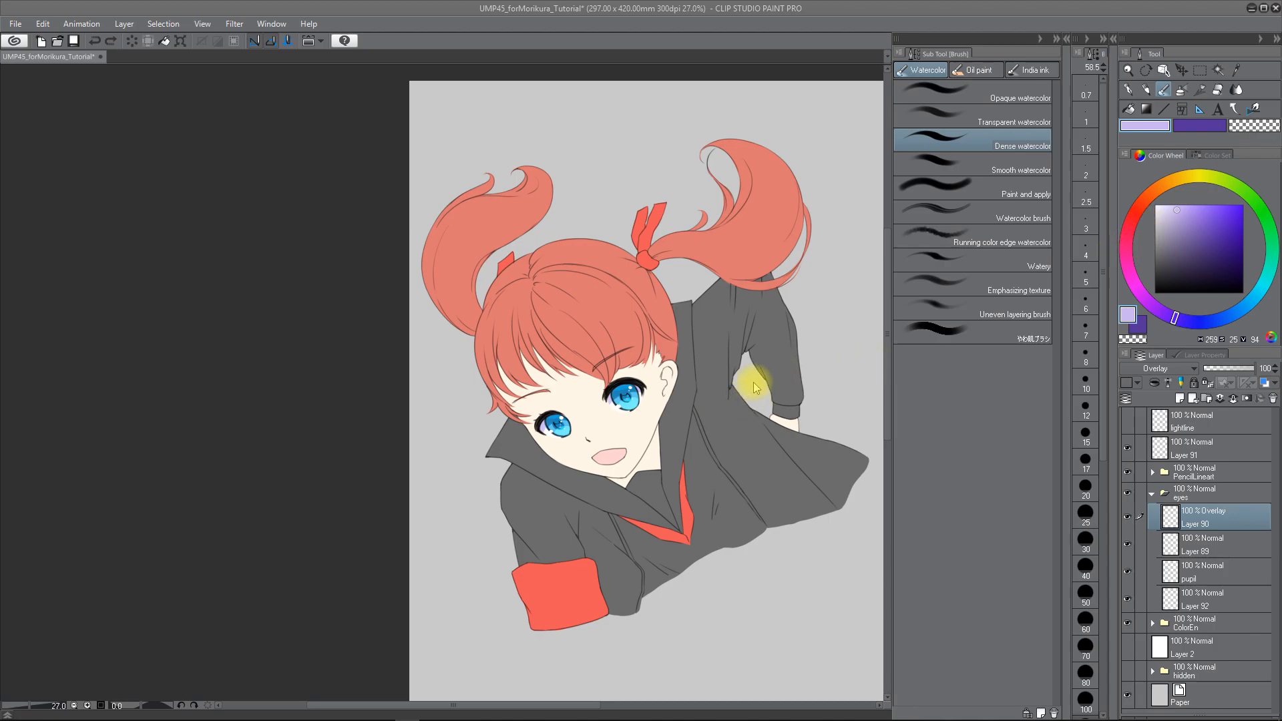
pyautogui.moveTo(668, 381); pyautogui.dragTo(635, 401)
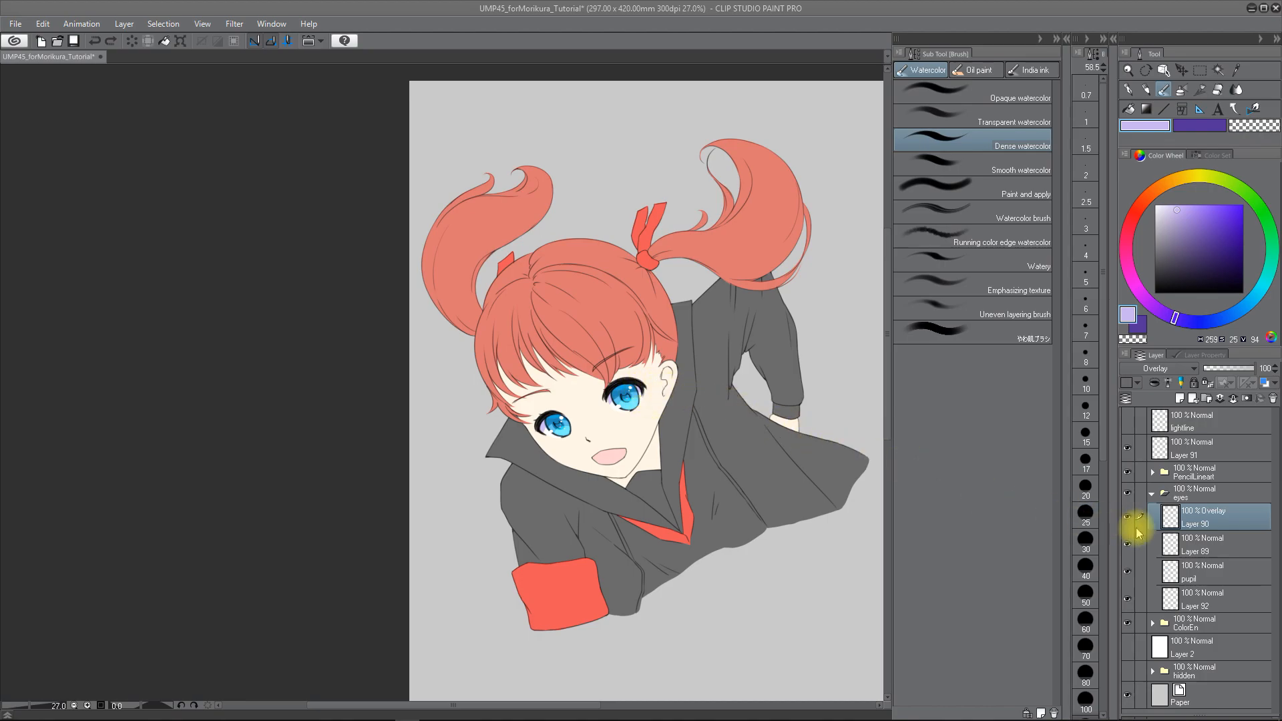
pyautogui.keyDown('ctrl'); pyautogui.click(1209, 544); pyautogui.keyUp('ctrl')
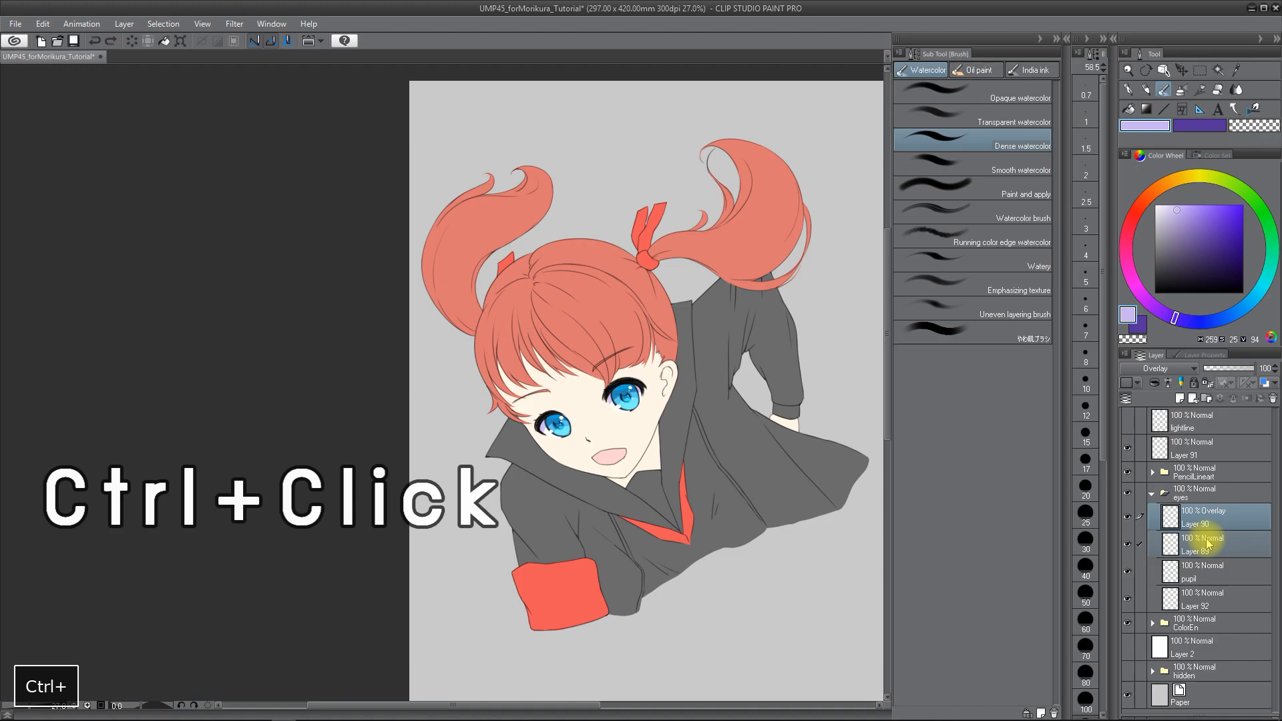
pyautogui.keyDown('ctrl'); pyautogui.click(1211, 570); pyautogui.keyUp('ctrl')
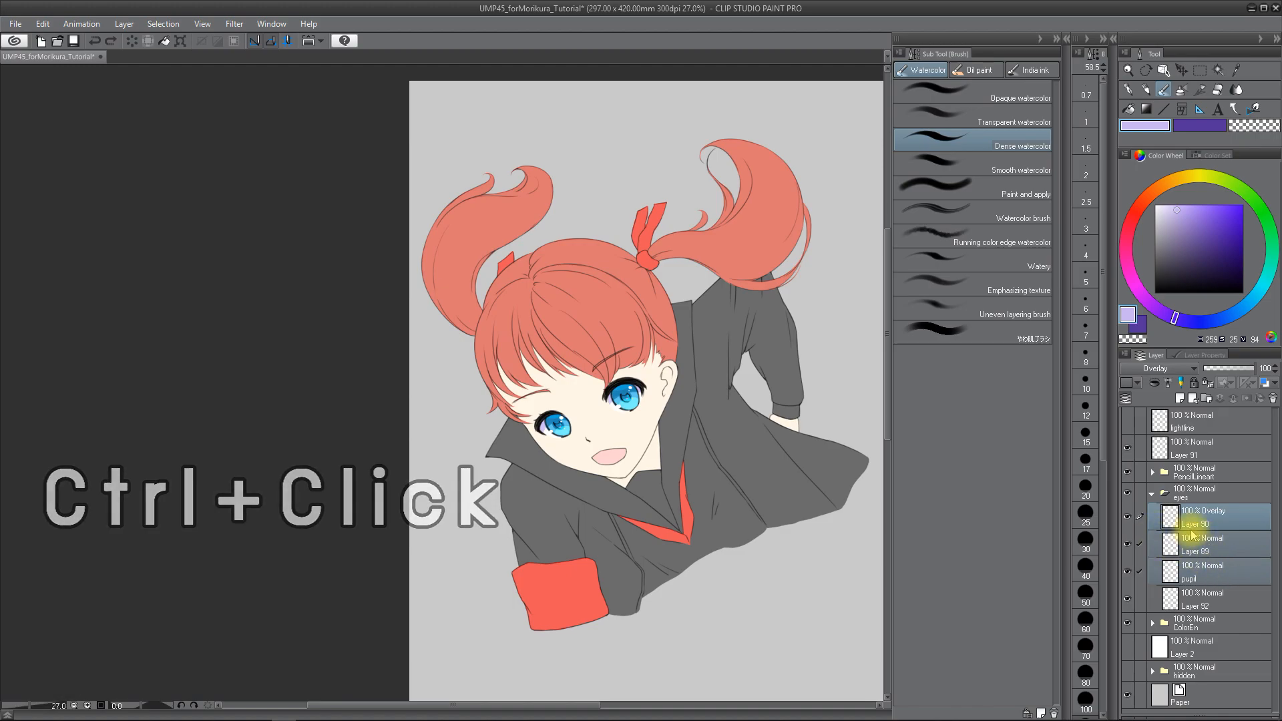
pyautogui.rightClick(1208, 514)
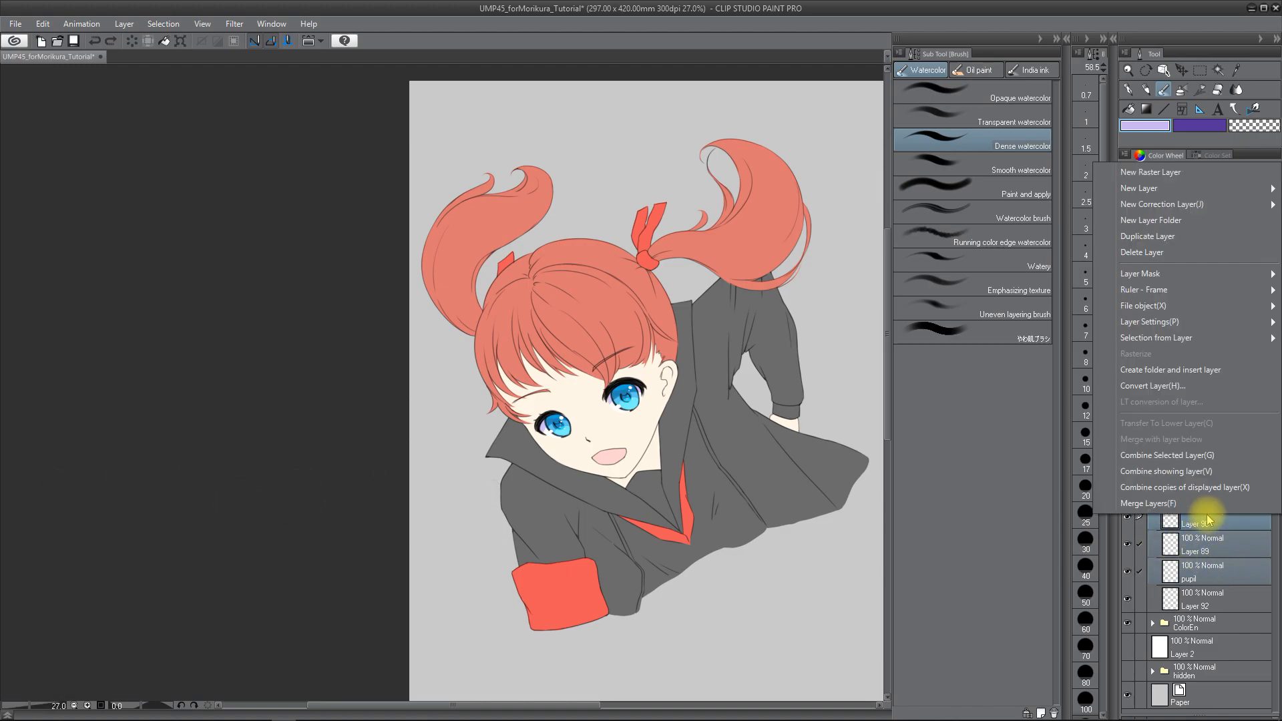
pyautogui.click(1194, 459)
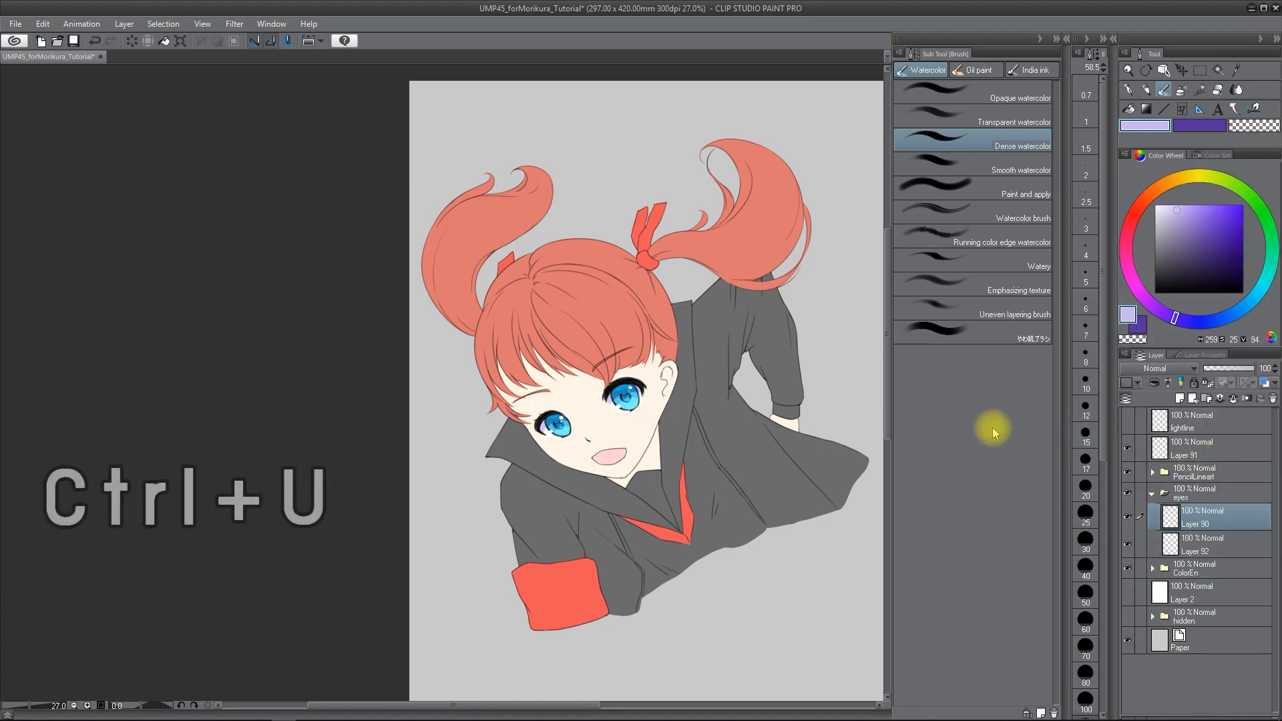
# Step: Shift the hue of the combined iris layer from blue to red with the Hue/Saturation/Luminosity adjustment
pyautogui.hotkey('ctrl', 'u')
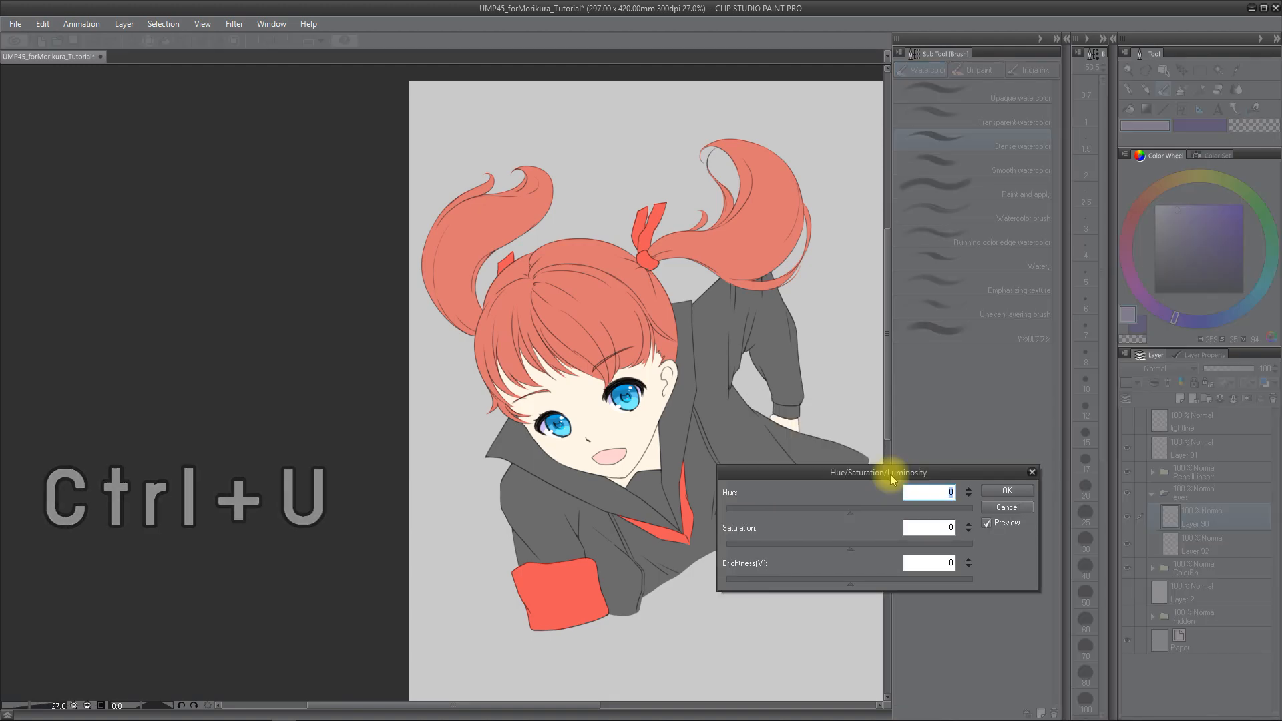
pyautogui.click(849, 513)
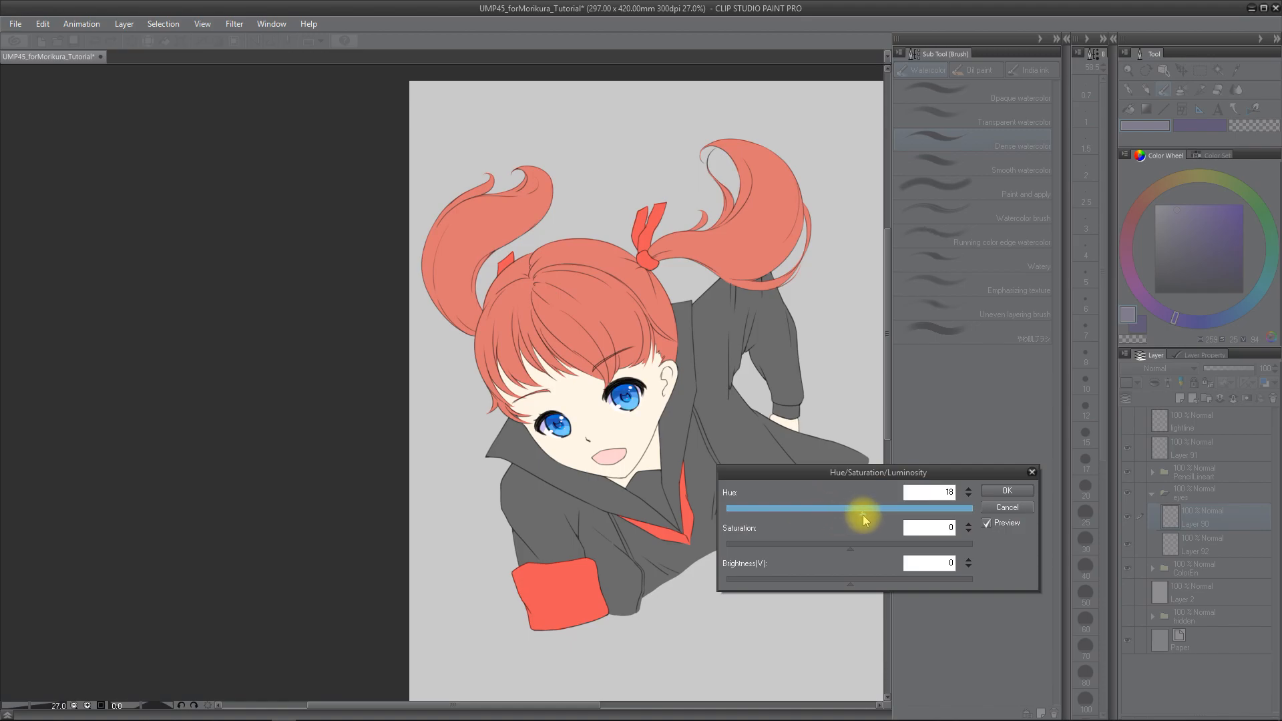
pyautogui.moveTo(873, 516); pyautogui.dragTo(964, 510)
pyautogui.click(1001, 491)
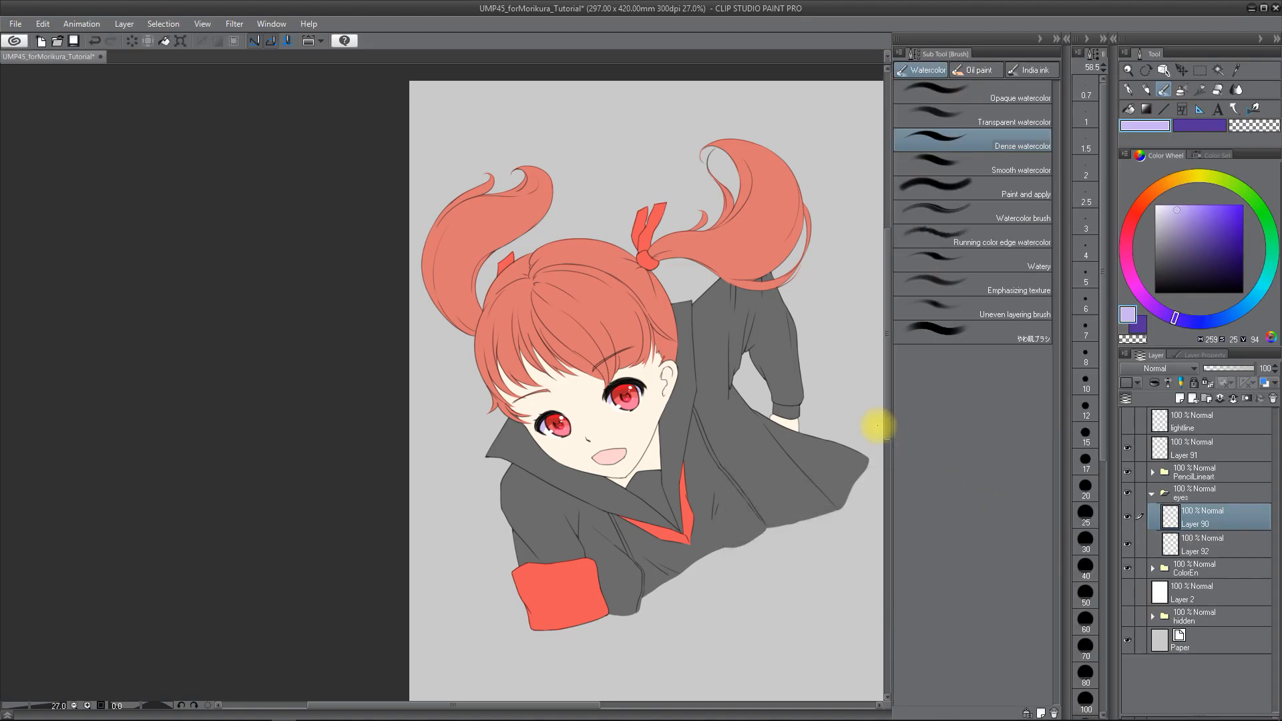